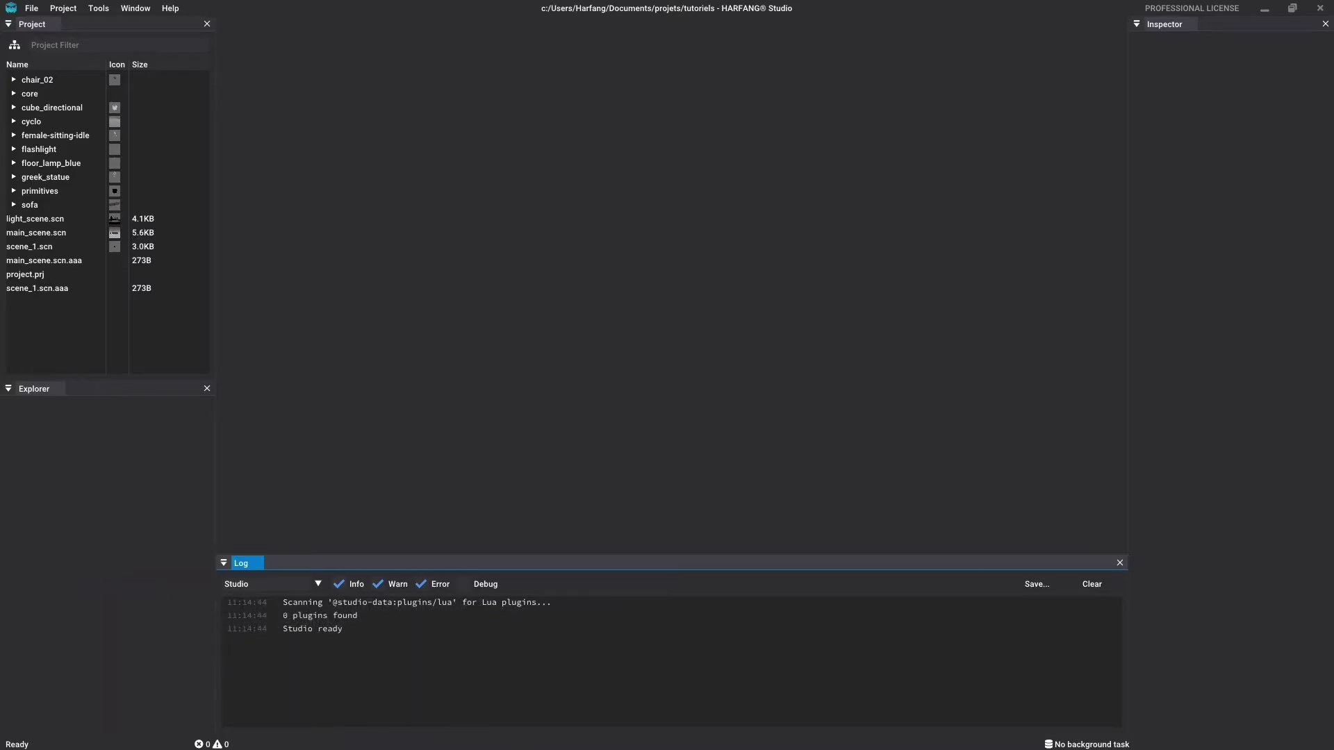
Open main_scene.scn from the Project panel and select its Light node in the Explorer.
{"action": "double_click", "coordinate": [35, 233]}
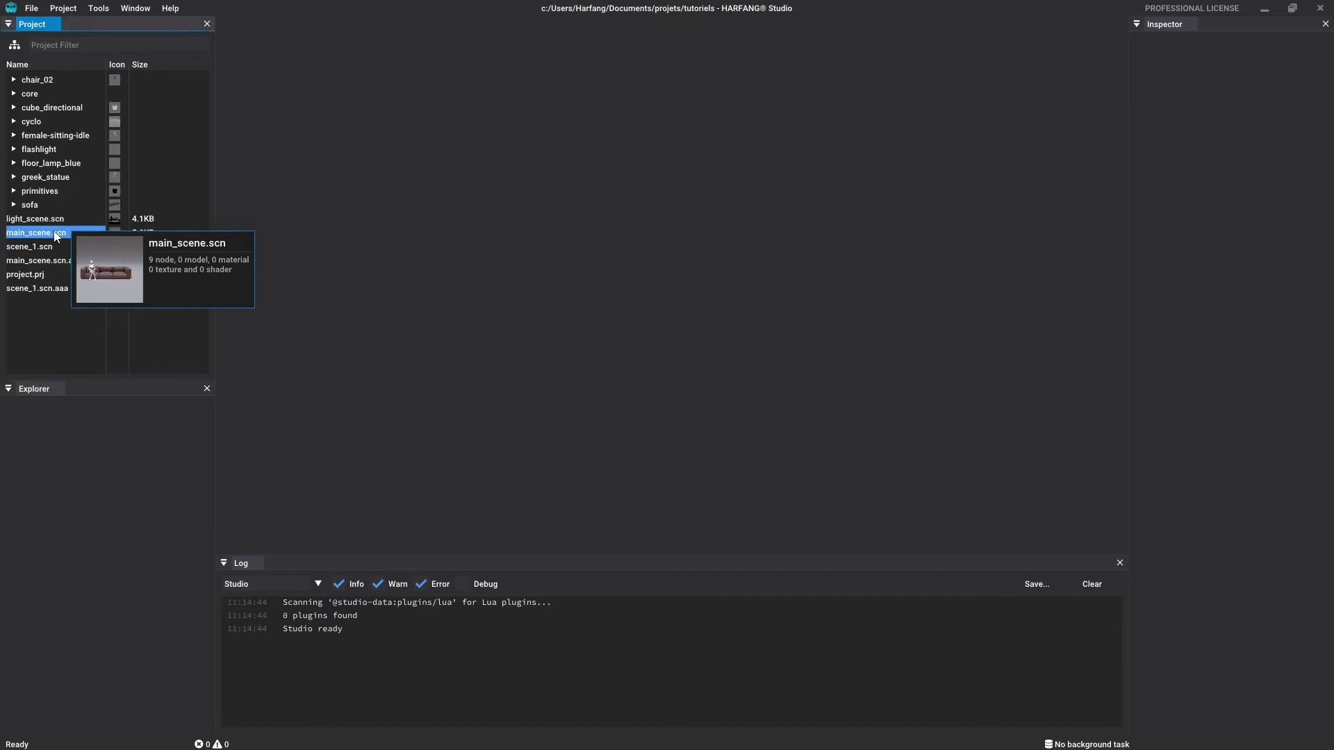
{"action": "left_click", "coordinate": [86, 609]}
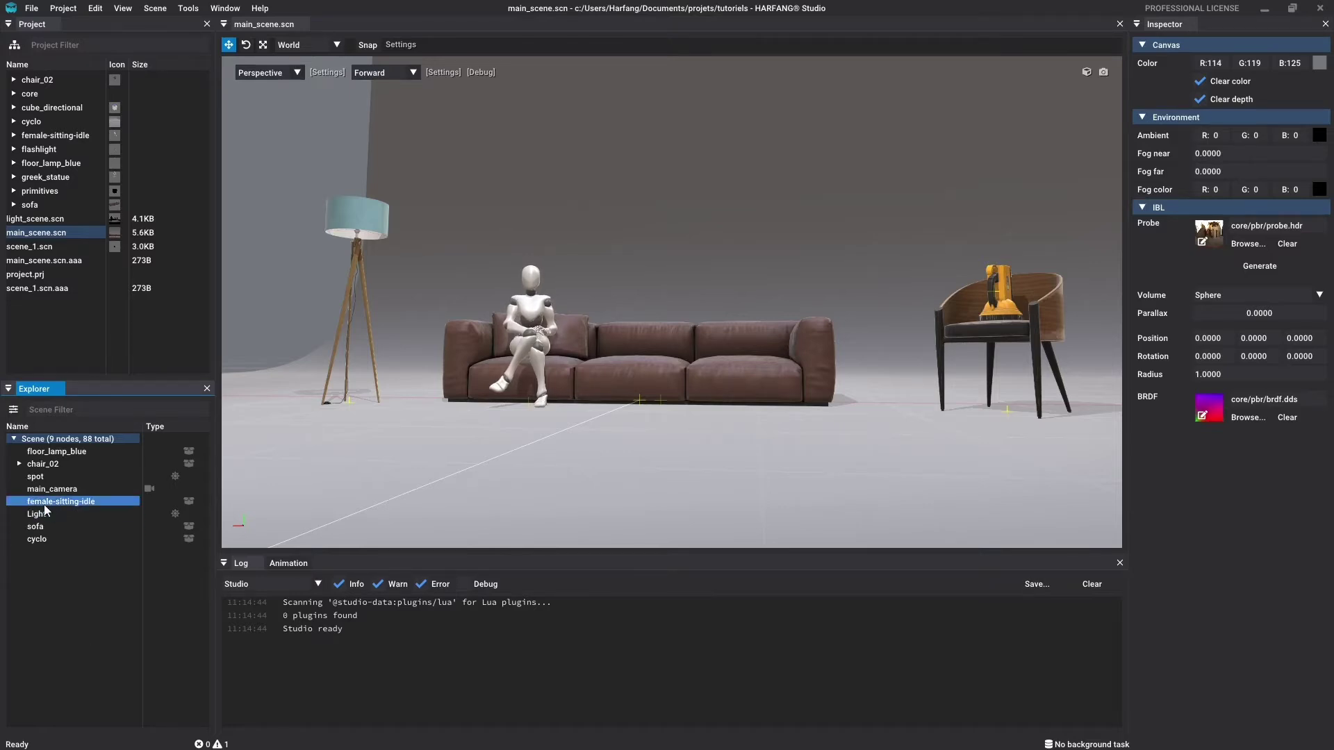
{"action": "left_click", "coordinate": [109, 515]}
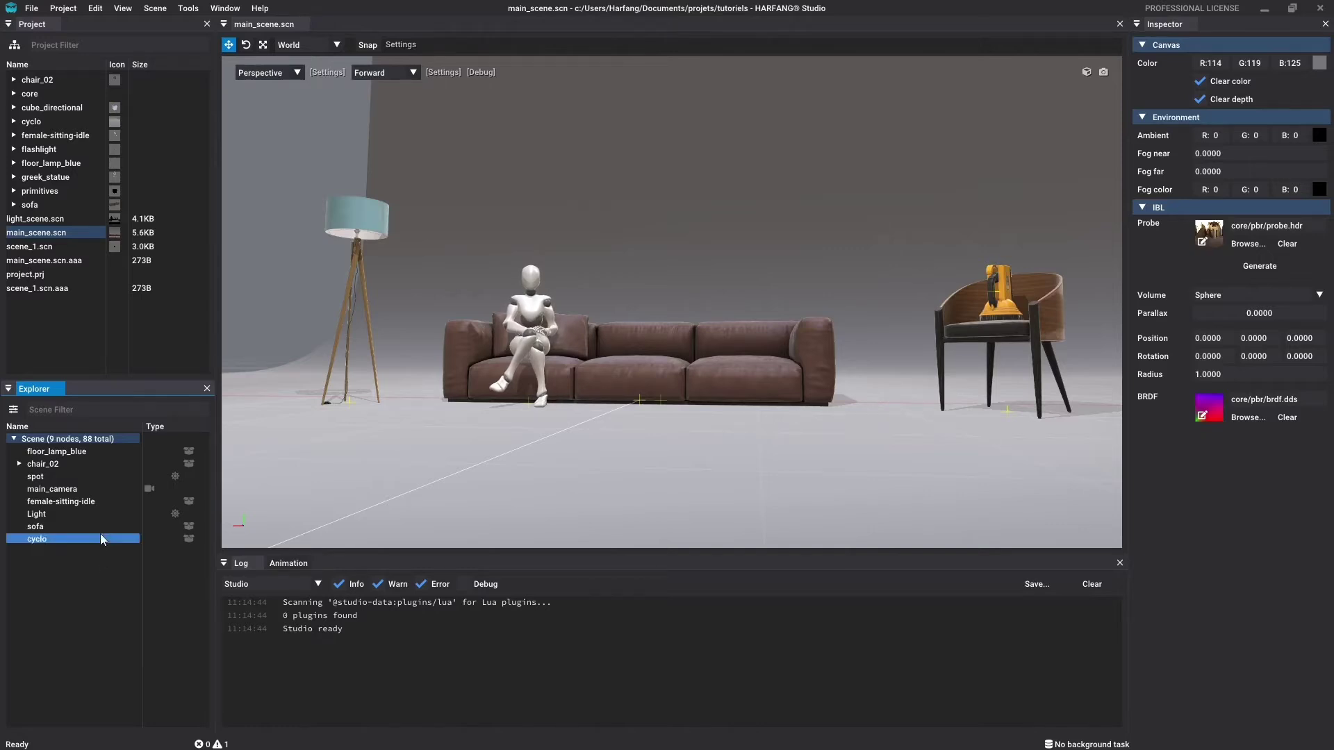
Inspect the Light node's Name field and Light component, leaving both unchanged.
{"action": "left_click", "coordinate": [96, 512]}
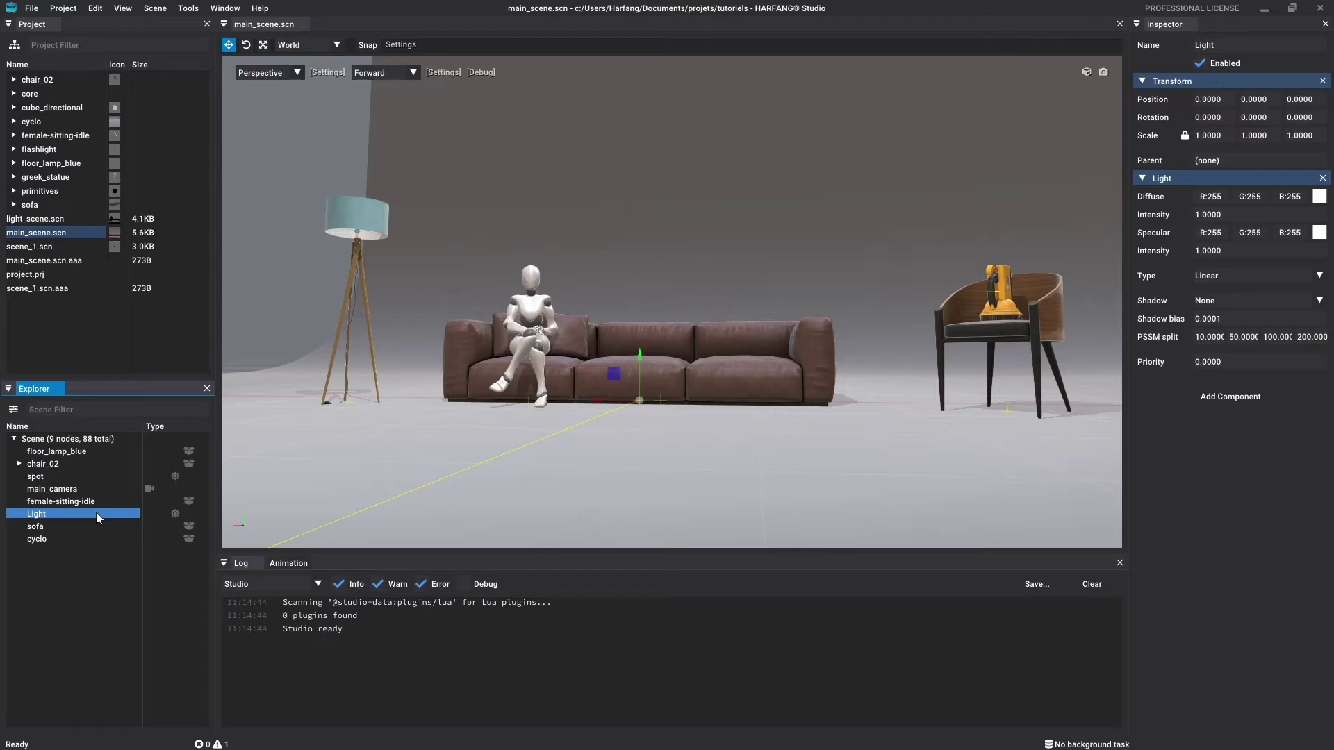
{"action": "left_click", "coordinate": [1249, 43]}
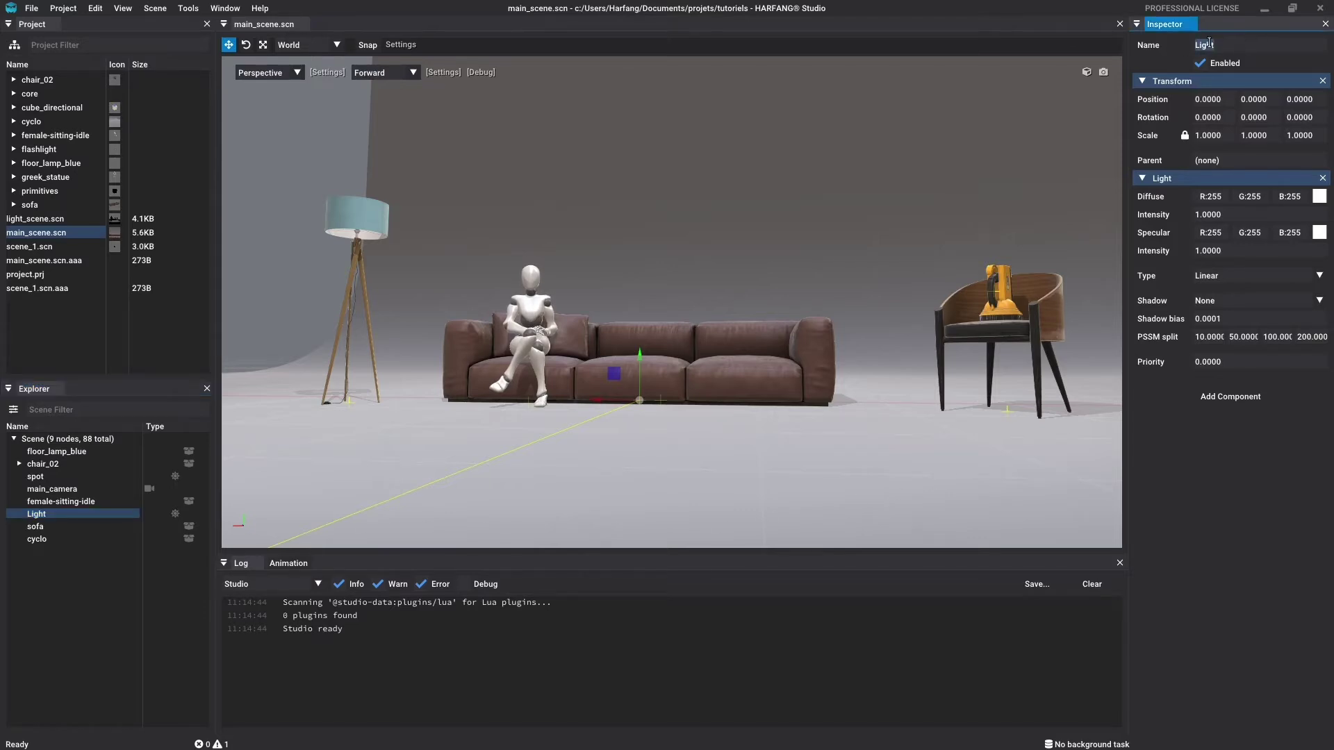
{"action": "left_click", "coordinate": [1211, 491]}
{"action": "left_click", "coordinate": [1143, 180]}
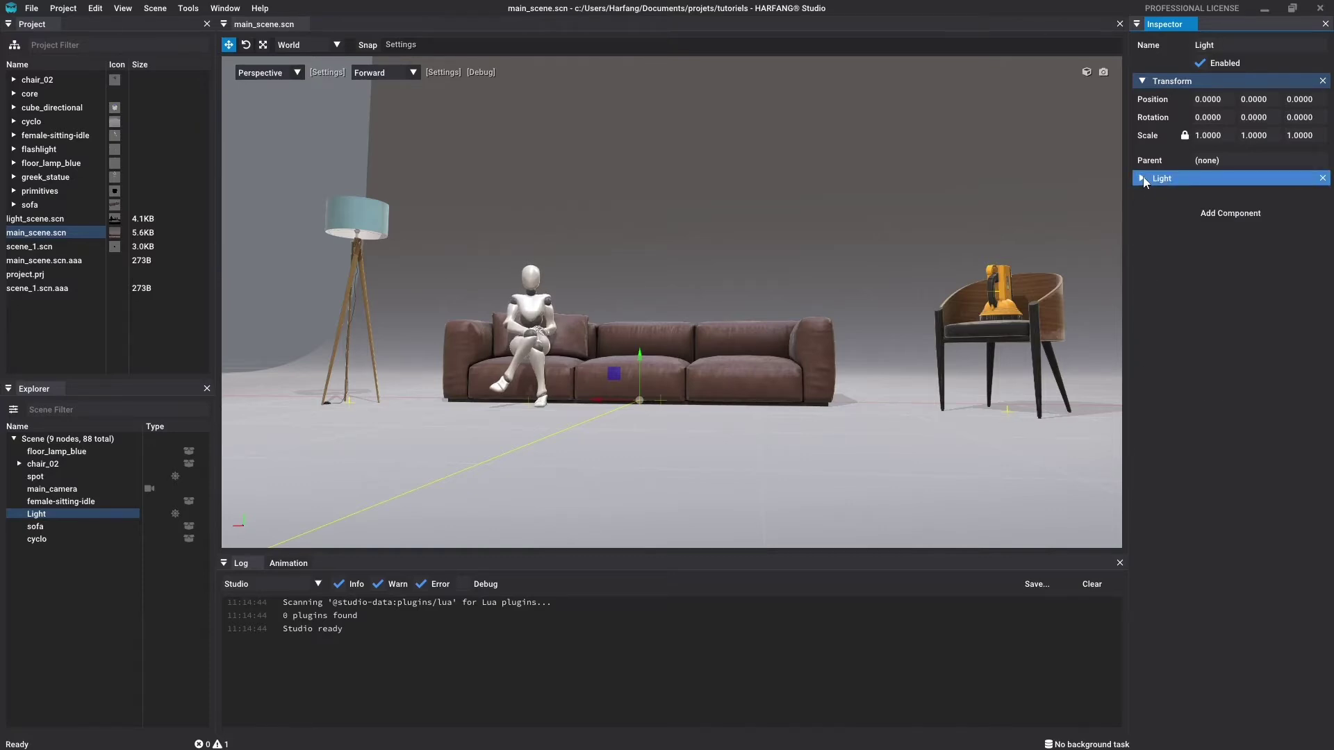
{"action": "left_click", "coordinate": [1144, 179]}
Browse the Scene > Add options and close them without adding anything.
{"action": "left_click", "coordinate": [90, 592]}
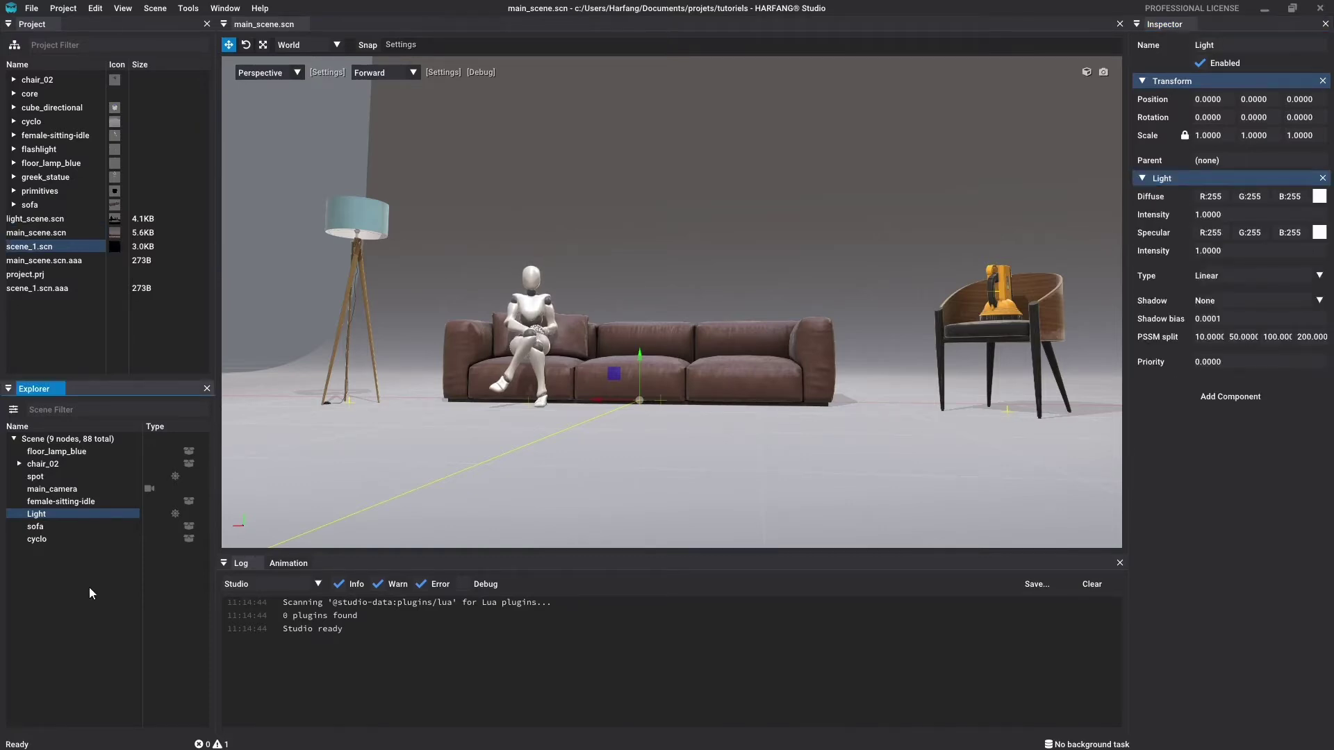
{"action": "left_click", "coordinate": [171, 8]}
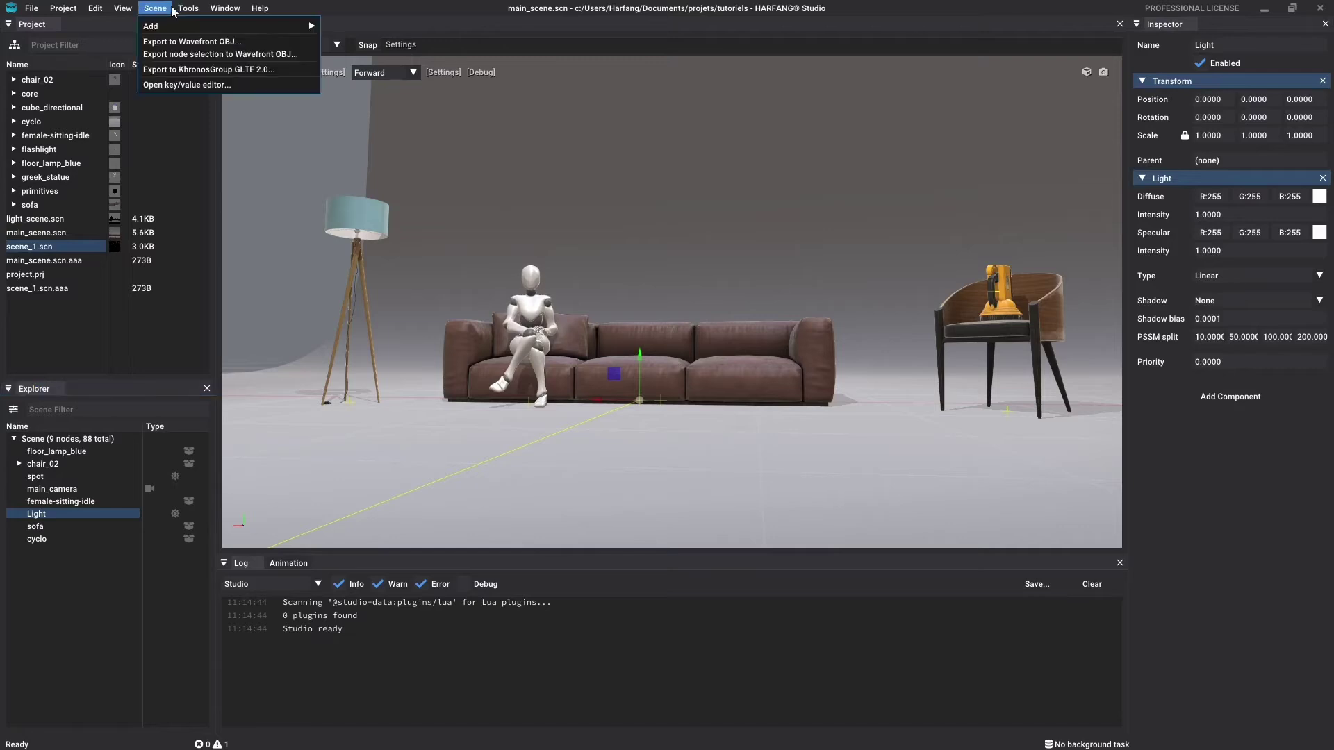
{"action": "mouse_move", "coordinate": [229, 26]}
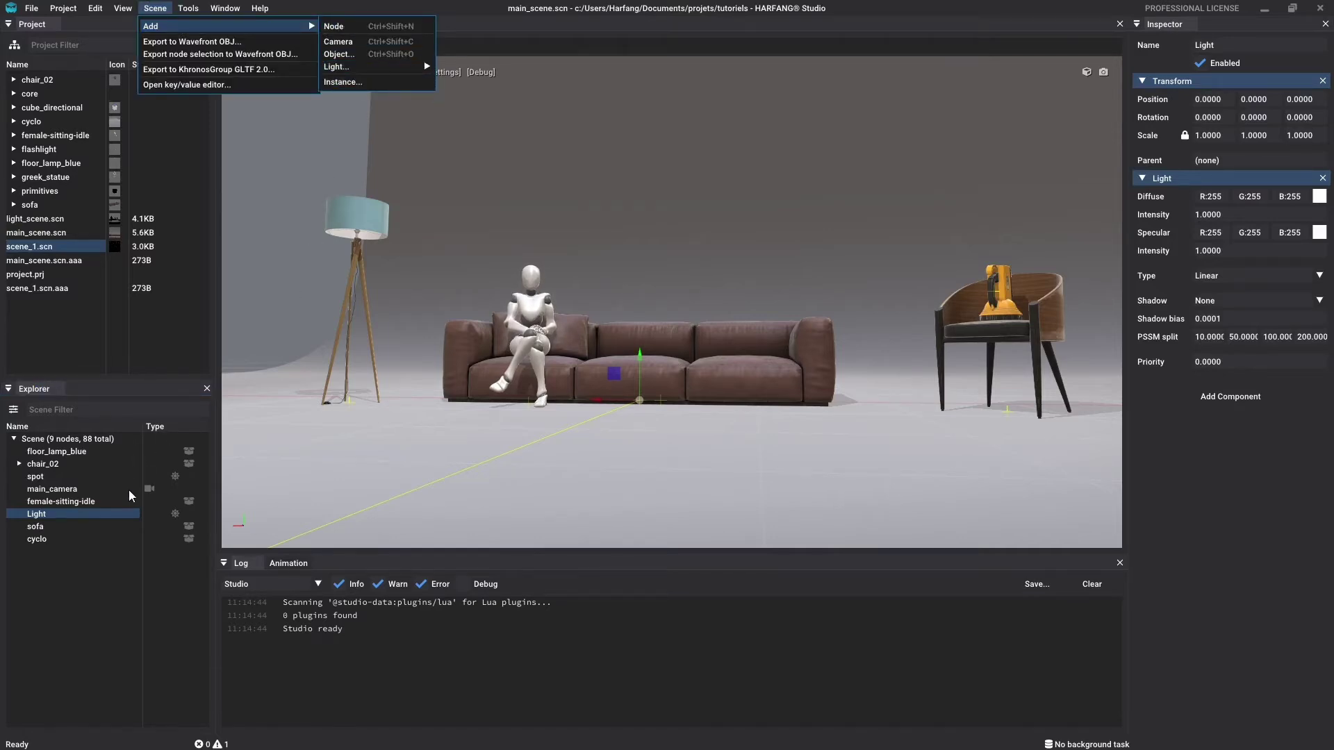
{"action": "left_click", "coordinate": [84, 588]}
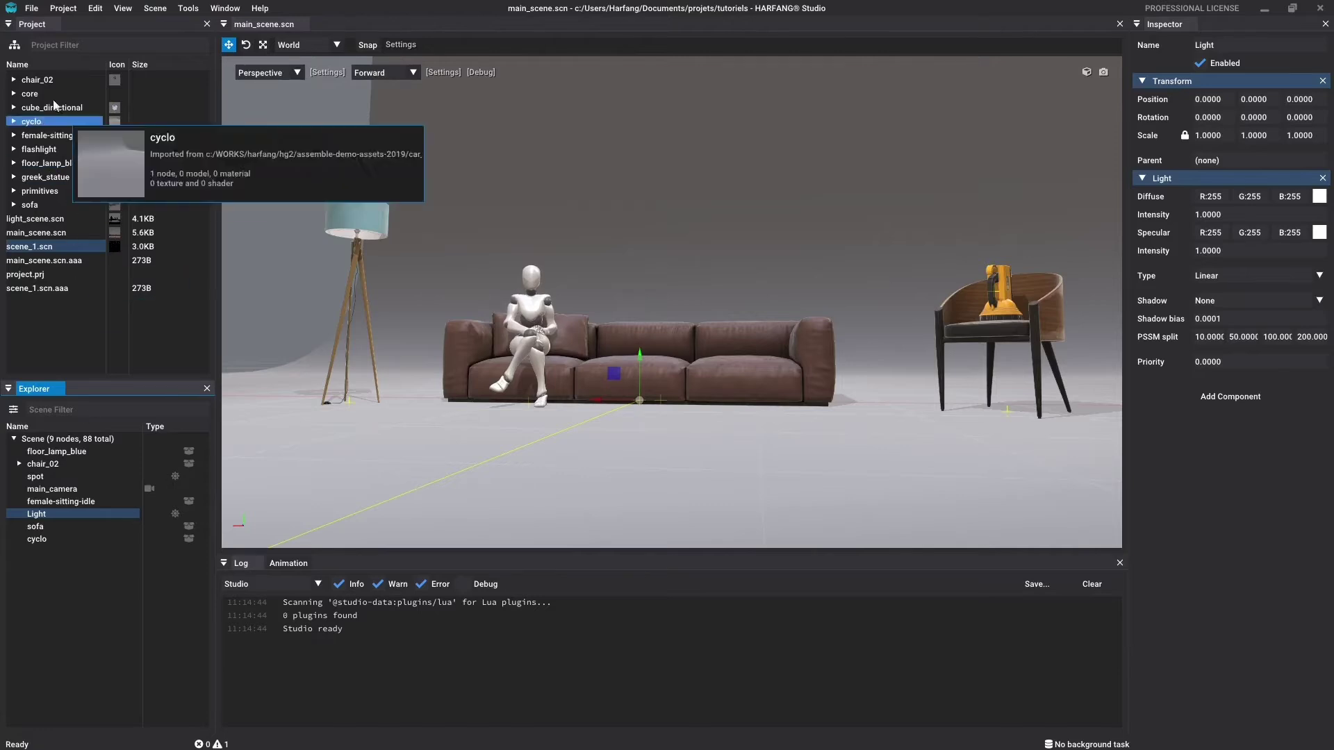
Create and save a new scene file named my_scene.scn via File > New > Scene.
{"action": "left_click", "coordinate": [31, 8]}
{"action": "mouse_move", "coordinate": [40, 27]}
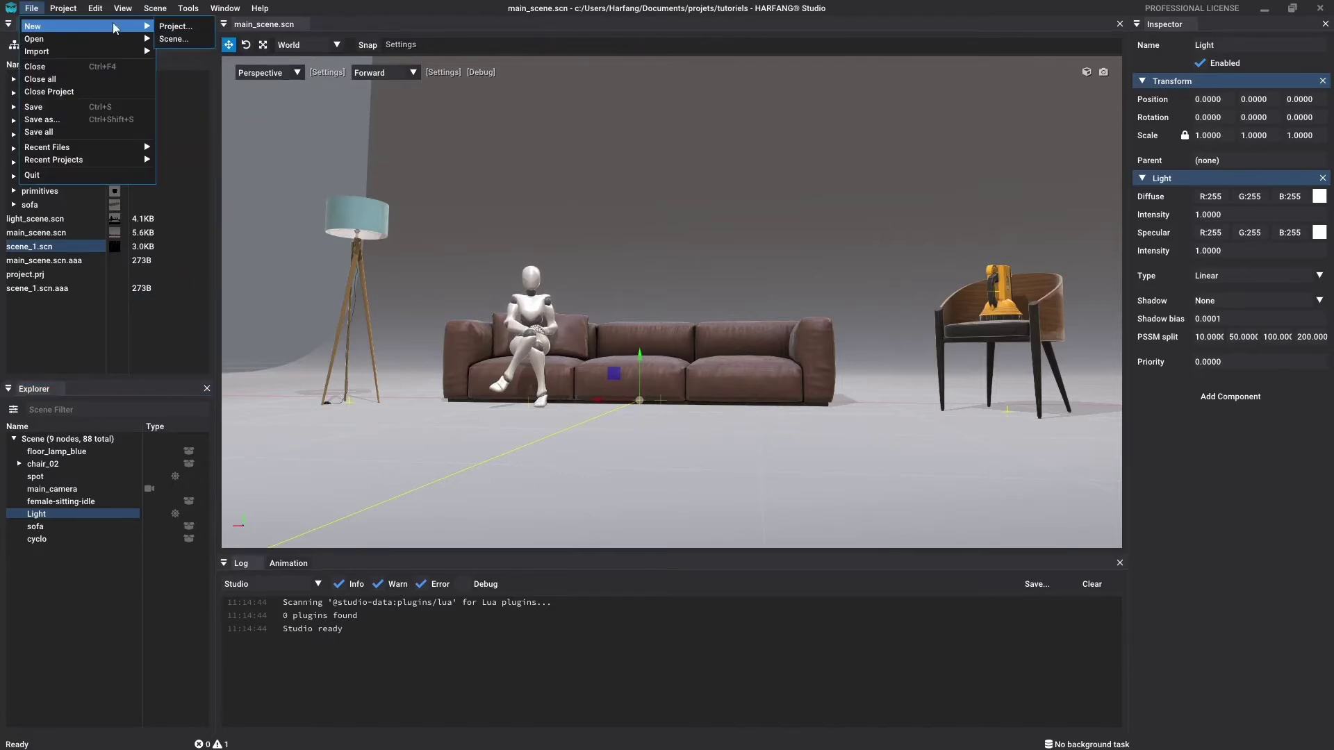
{"action": "left_click", "coordinate": [179, 39]}
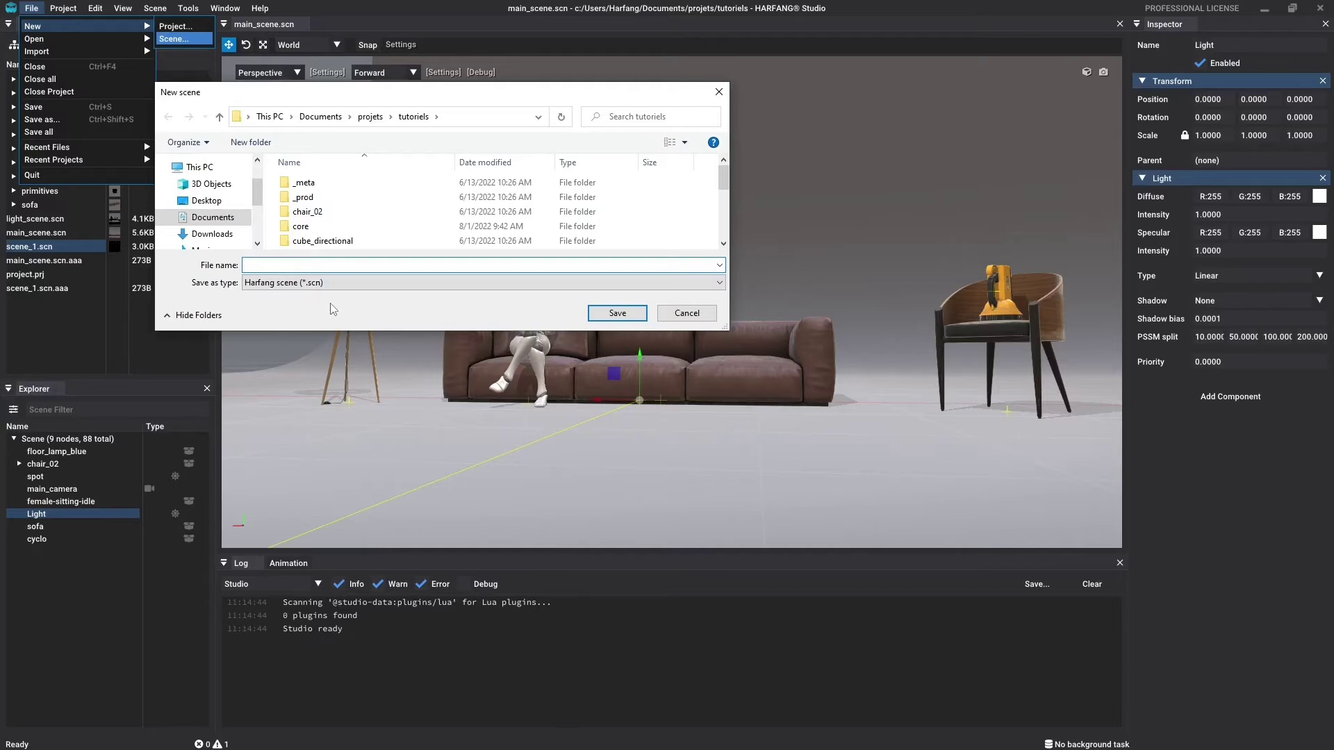
{"action": "type", "text": "my_scene"}
{"action": "left_click", "coordinate": [634, 314]}
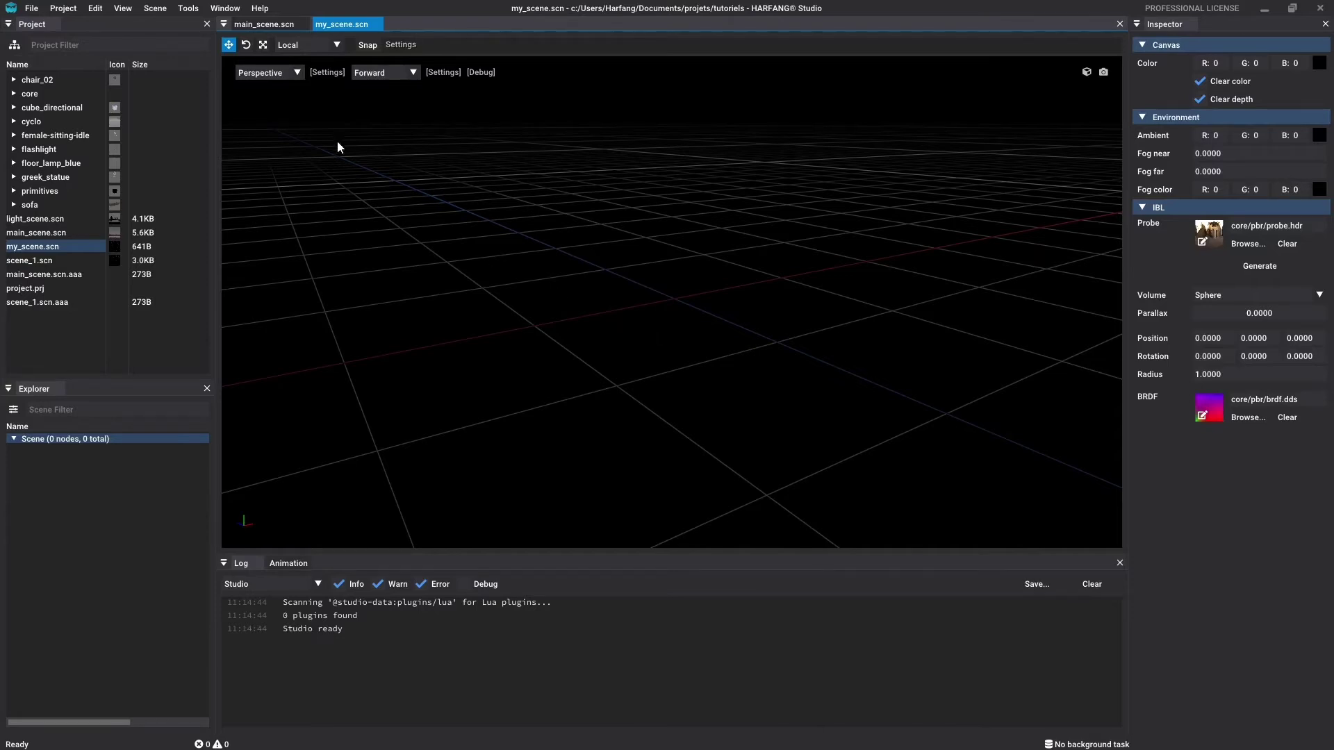
Add an empty node to my_scene, rename it mynode and disable it.
{"action": "left_click", "coordinate": [156, 8]}
{"action": "mouse_move", "coordinate": [167, 26]}
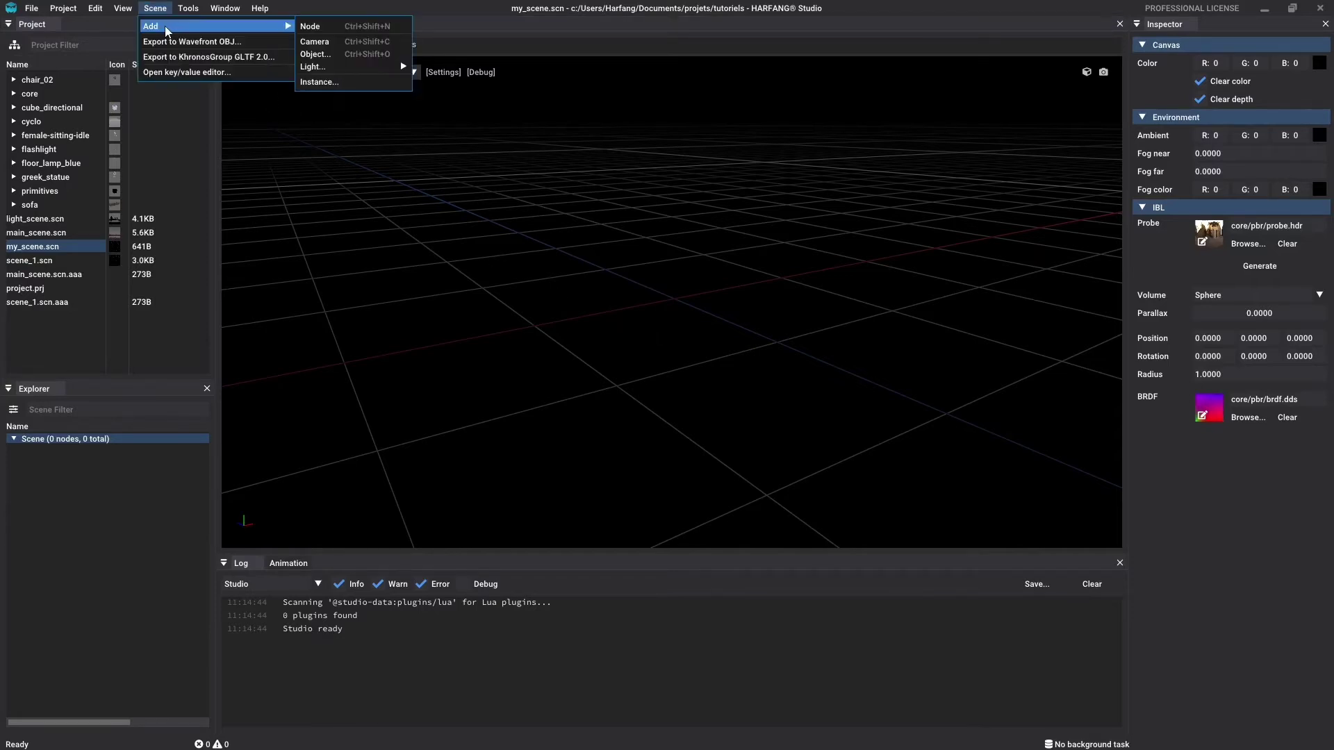
{"action": "left_click", "coordinate": [322, 28]}
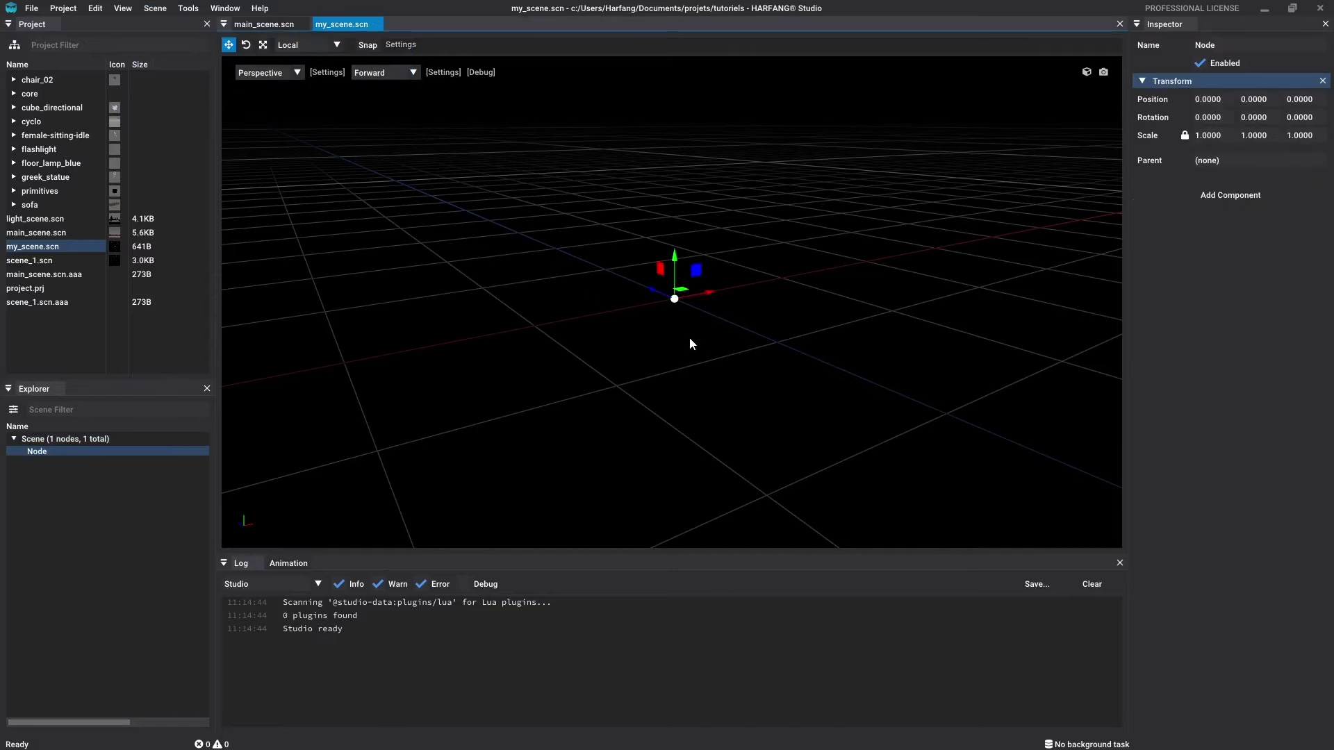
{"action": "left_click", "coordinate": [111, 450]}
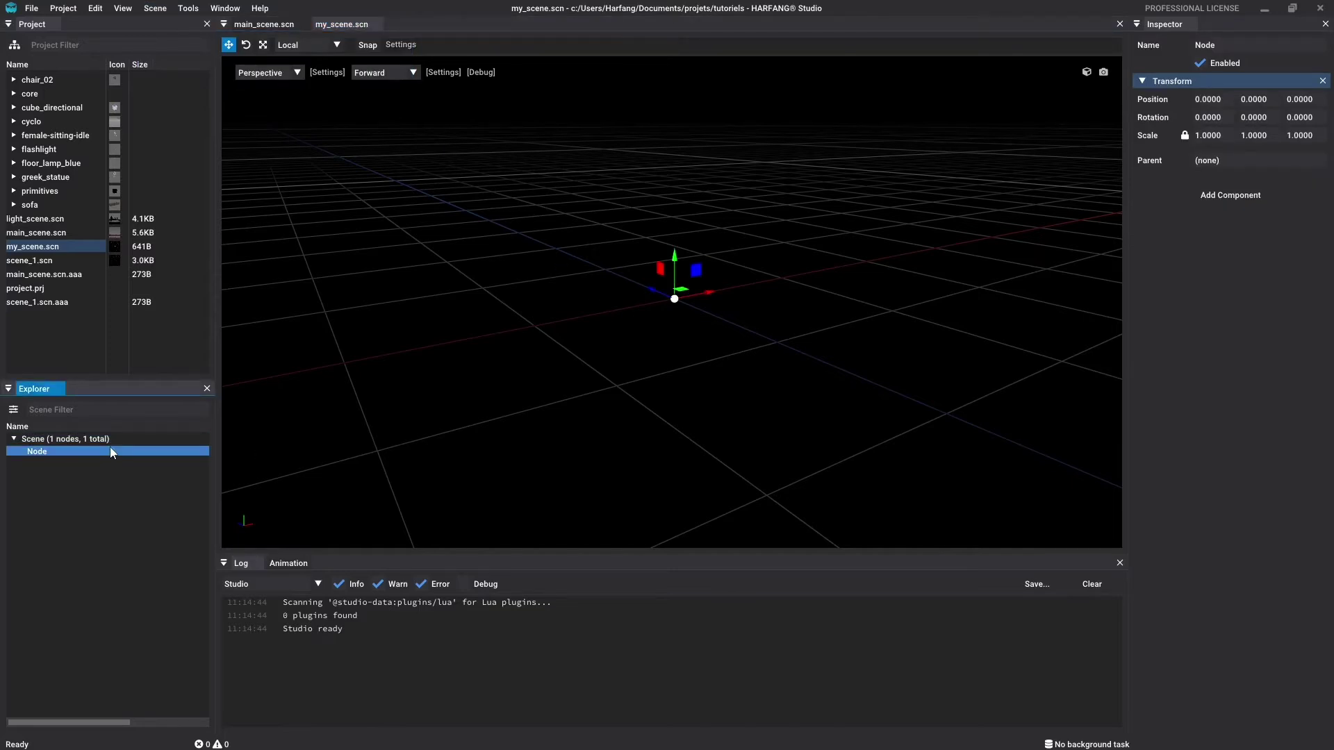
{"action": "left_click", "coordinate": [1266, 44]}
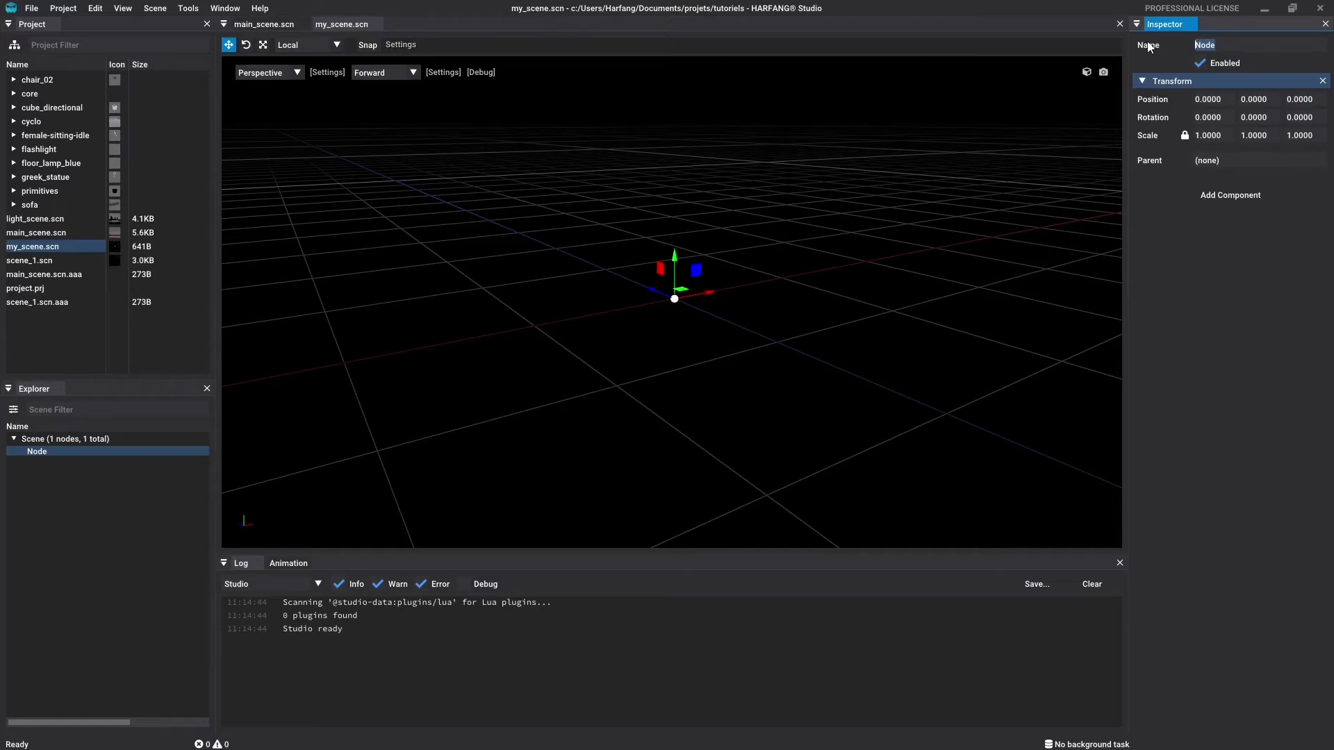
{"action": "type", "text": "mynode"}
{"action": "left_click", "coordinate": [1207, 66]}
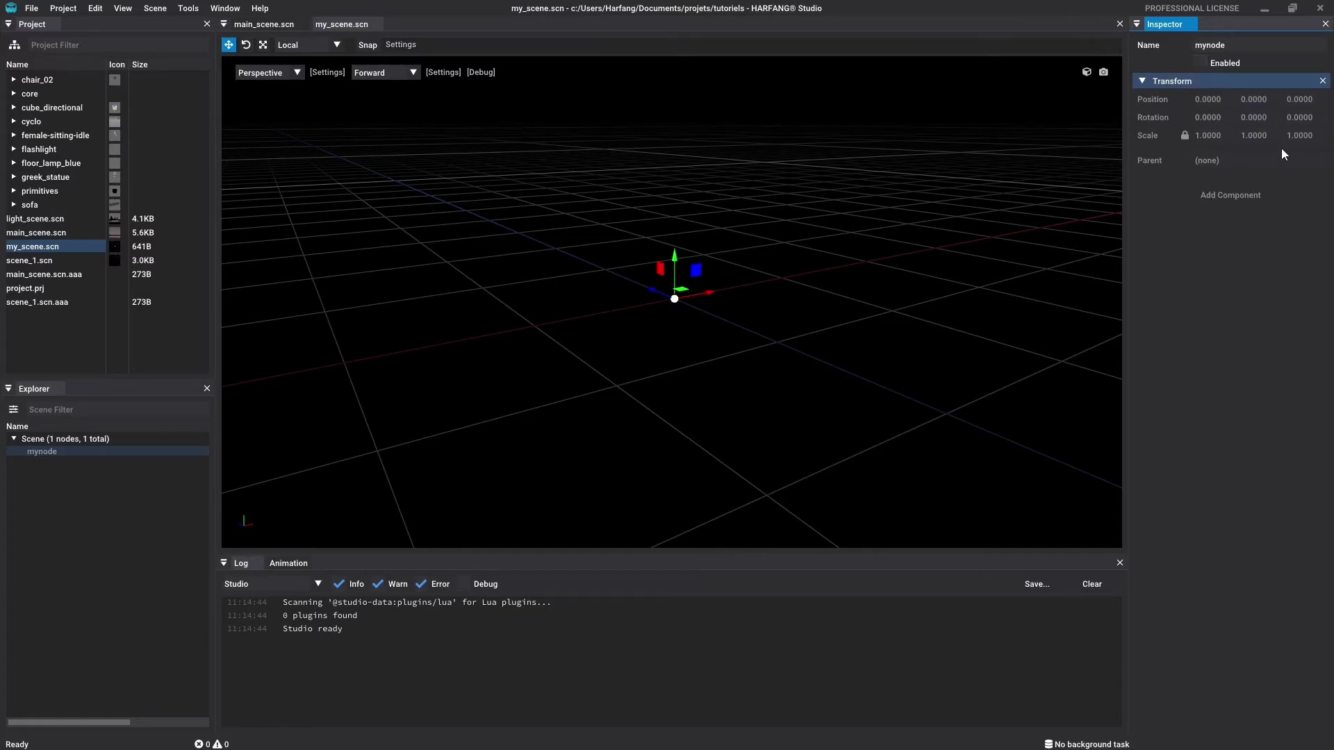
Re-enable mynode and step through its Position, Rotation and Scale X fields without changes.
{"action": "left_click", "coordinate": [1203, 62]}
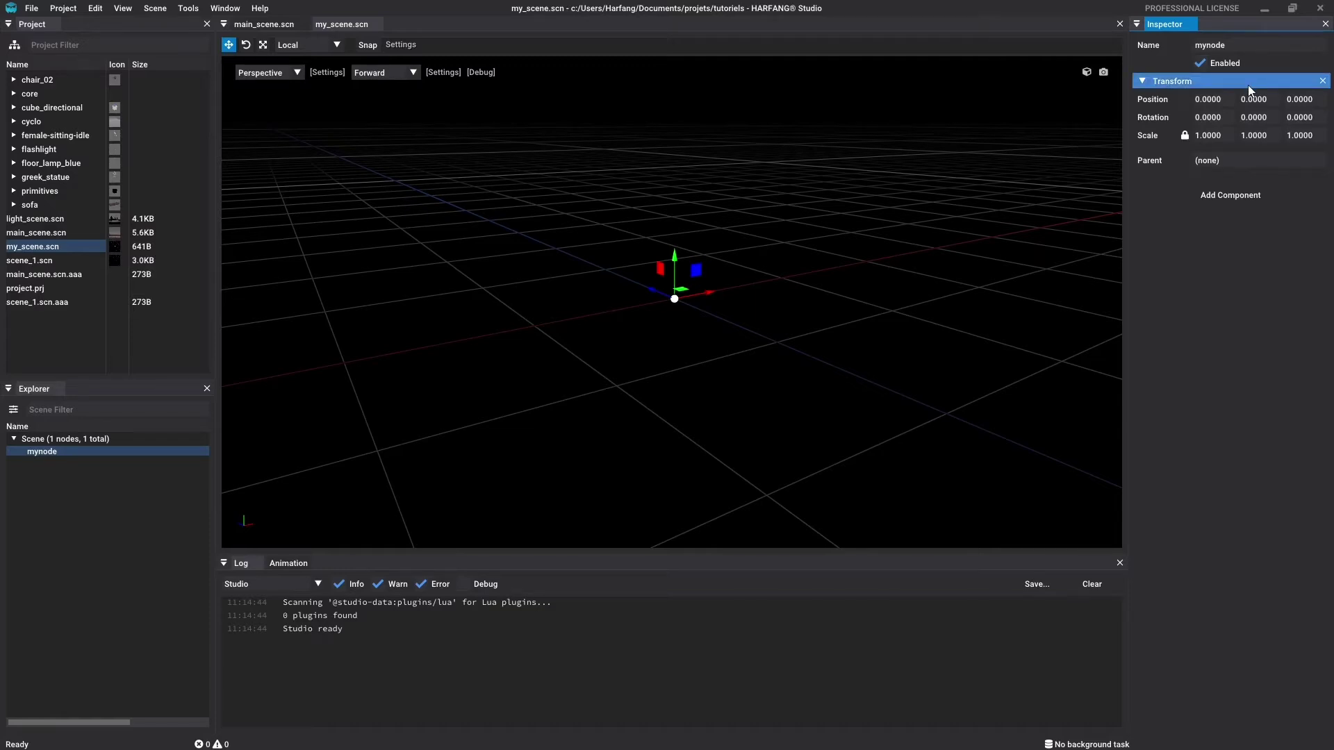
{"action": "double_click", "coordinate": [1233, 99]}
{"action": "double_click", "coordinate": [1231, 117]}
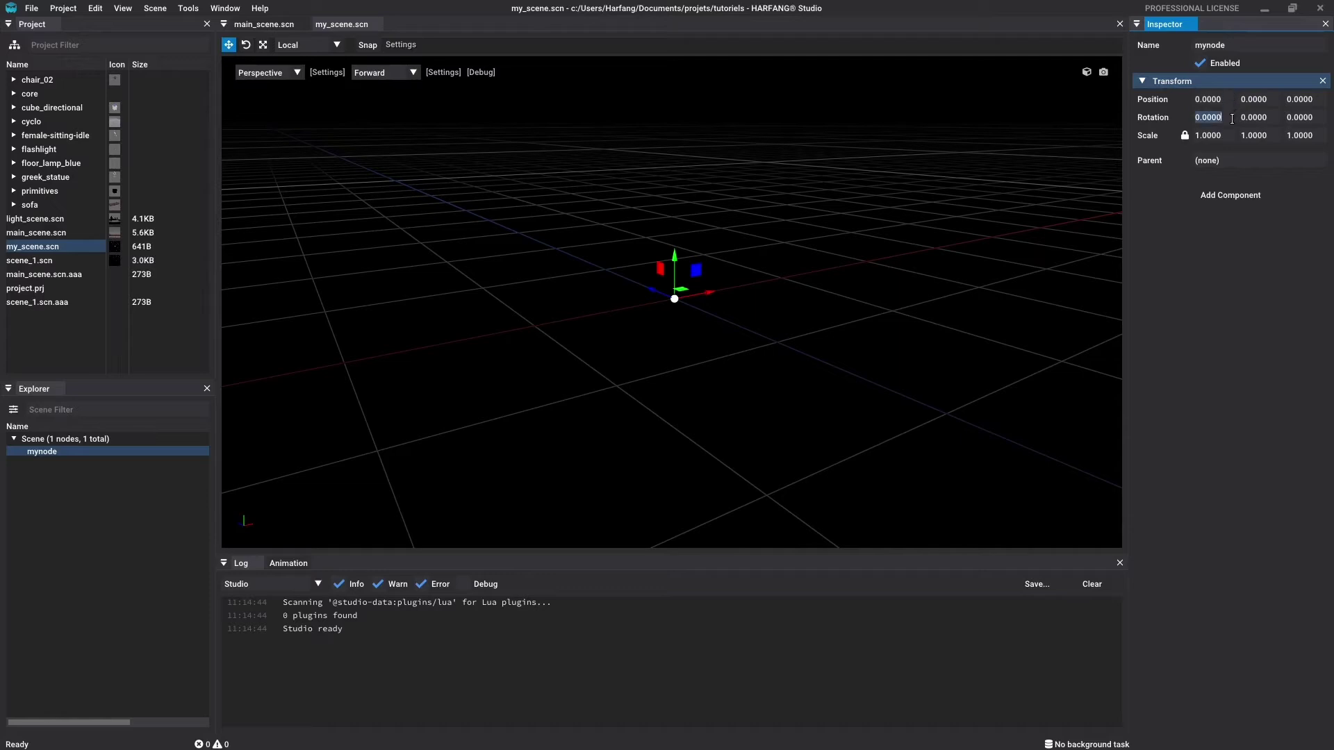
{"action": "double_click", "coordinate": [1232, 136]}
{"action": "left_click", "coordinate": [1261, 264]}
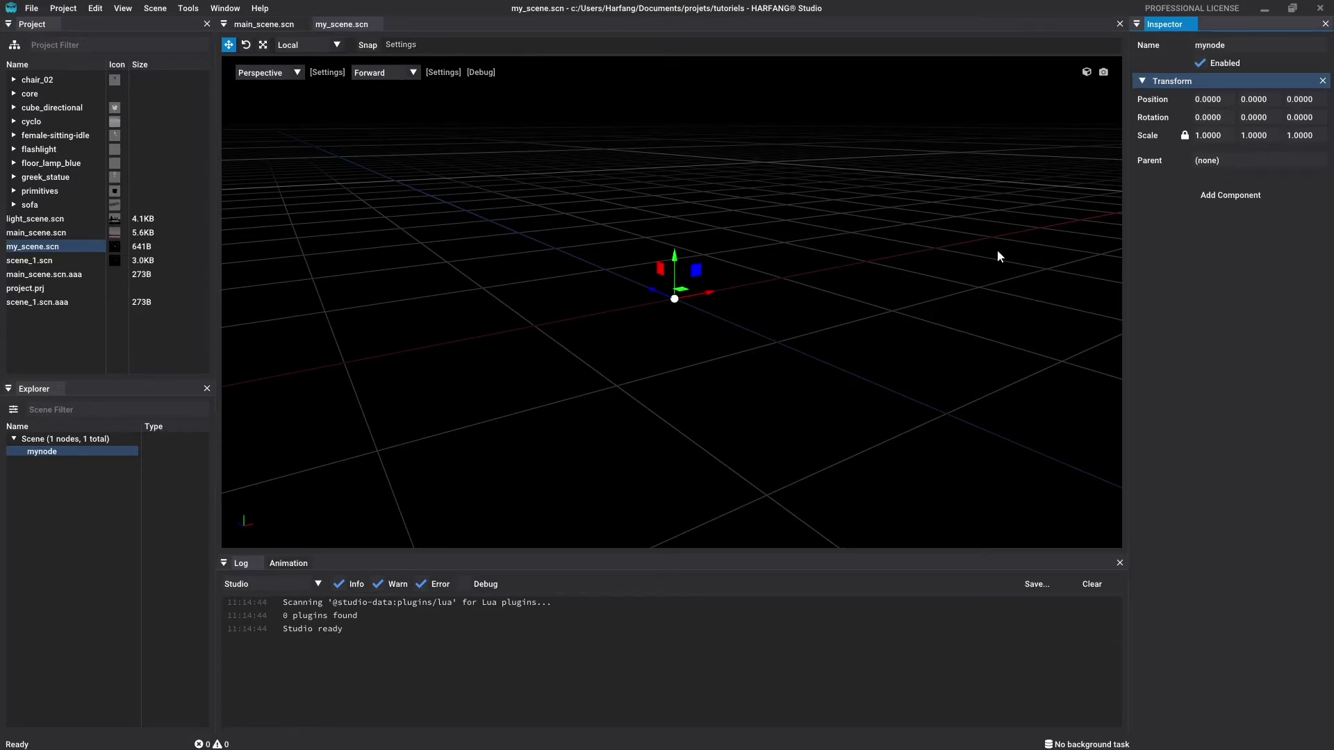
Add the flashlight_body geometry from the flashlight folder as a scene object.
{"action": "left_click", "coordinate": [154, 10]}
{"action": "mouse_move", "coordinate": [173, 27]}
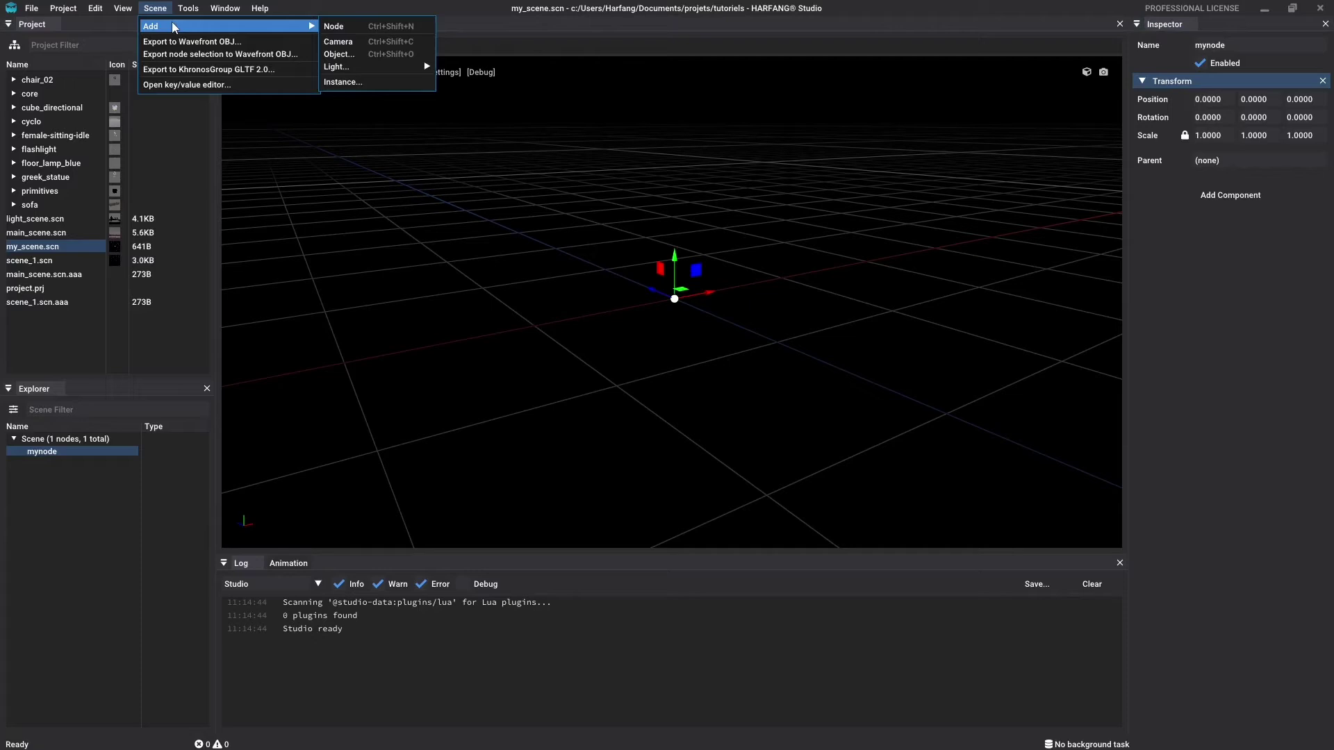
{"action": "left_click", "coordinate": [374, 54]}
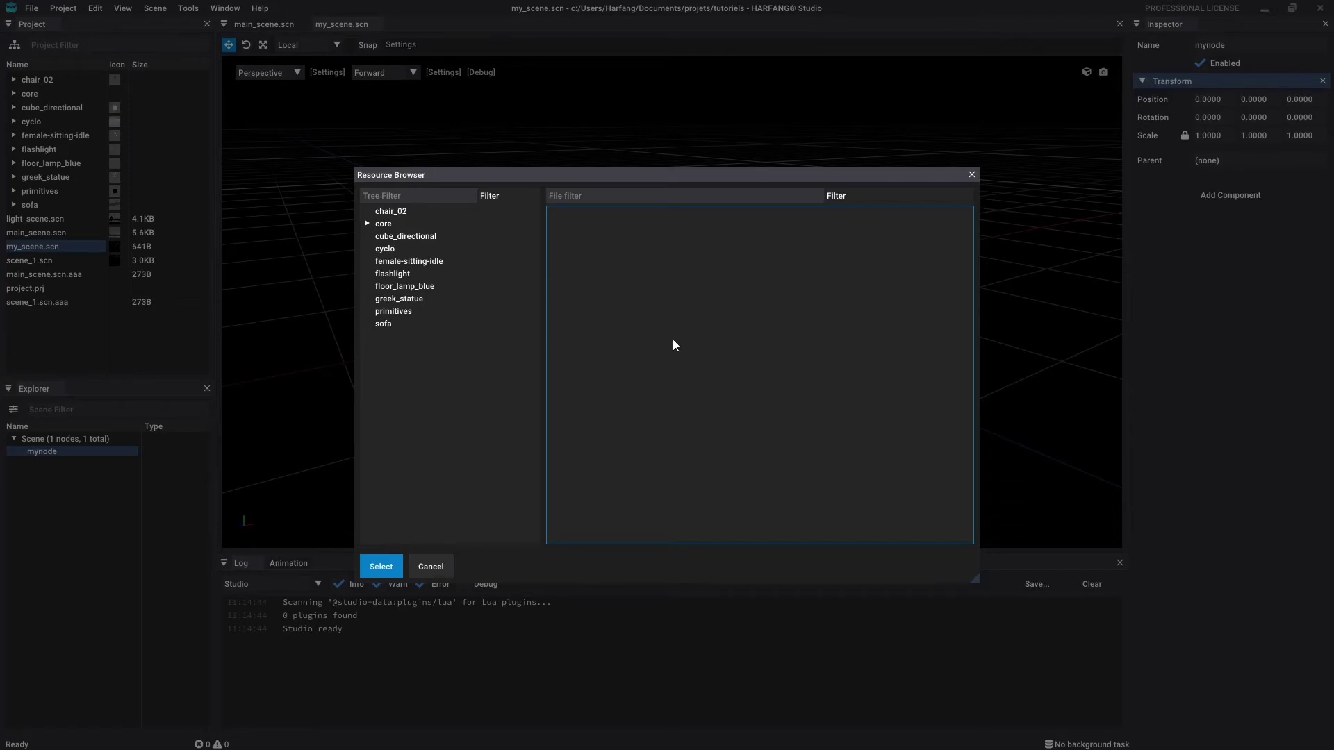
{"action": "left_click", "coordinate": [415, 273]}
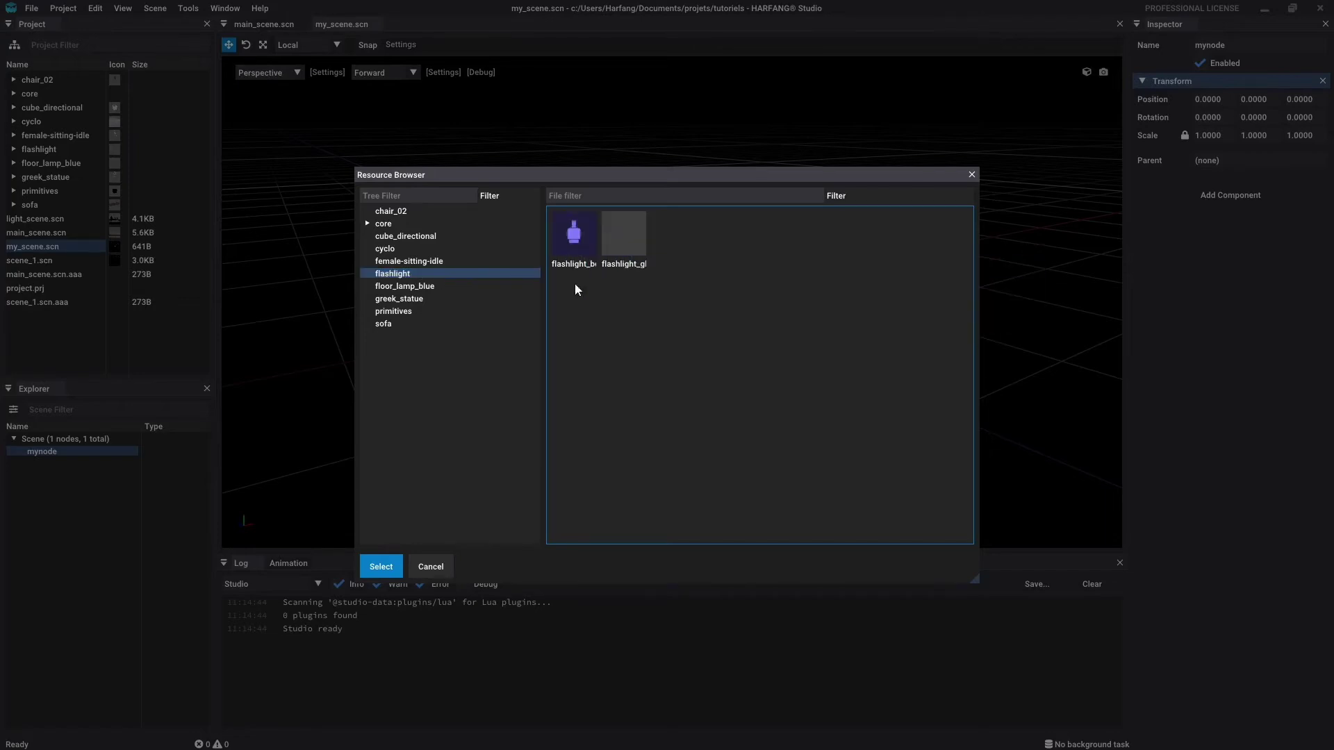
{"action": "left_click", "coordinate": [390, 565]}
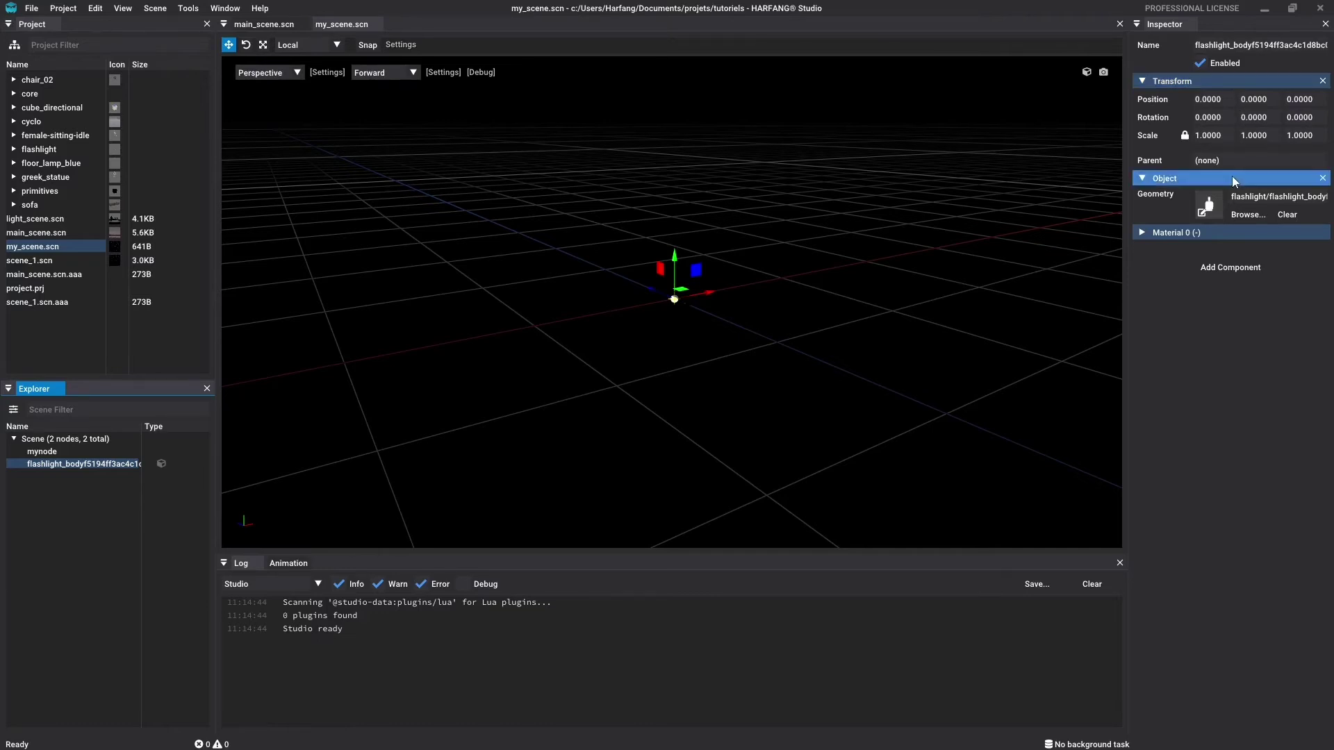
Set the flashlight body's Material 0 diffuse colour to red (R:207 G:44 B:44).
{"action": "left_click", "coordinate": [1209, 179]}
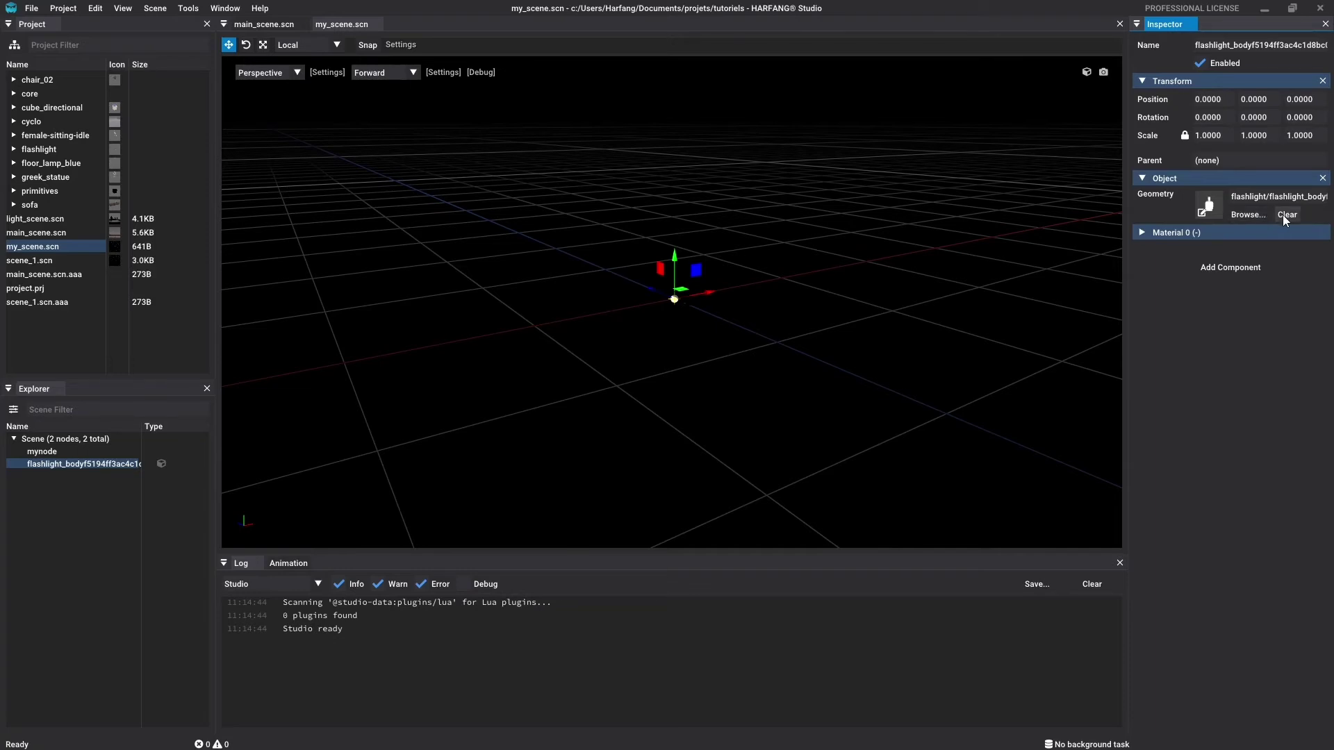
{"action": "left_click", "coordinate": [1245, 230]}
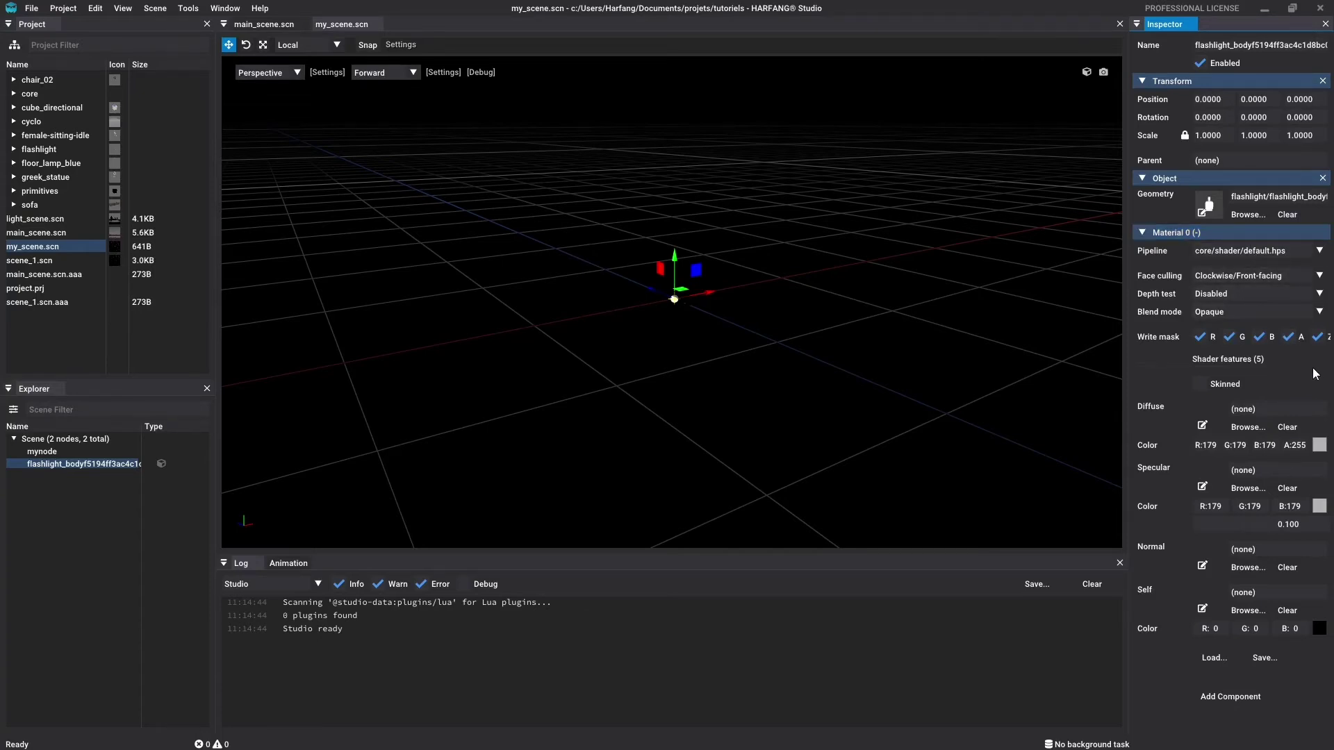
{"action": "left_click", "coordinate": [1319, 446]}
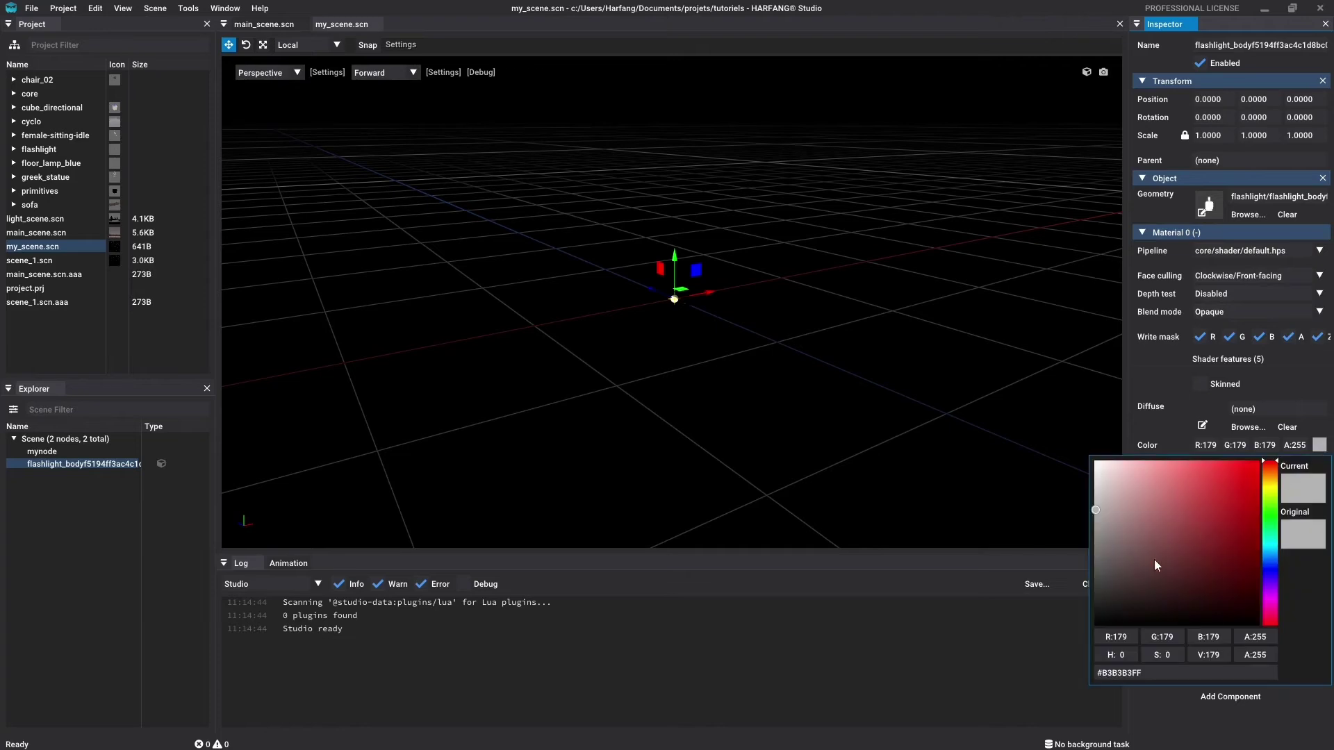
{"action": "left_click_drag", "start_coordinate": [1154, 560], "coordinate": [1228, 486]}
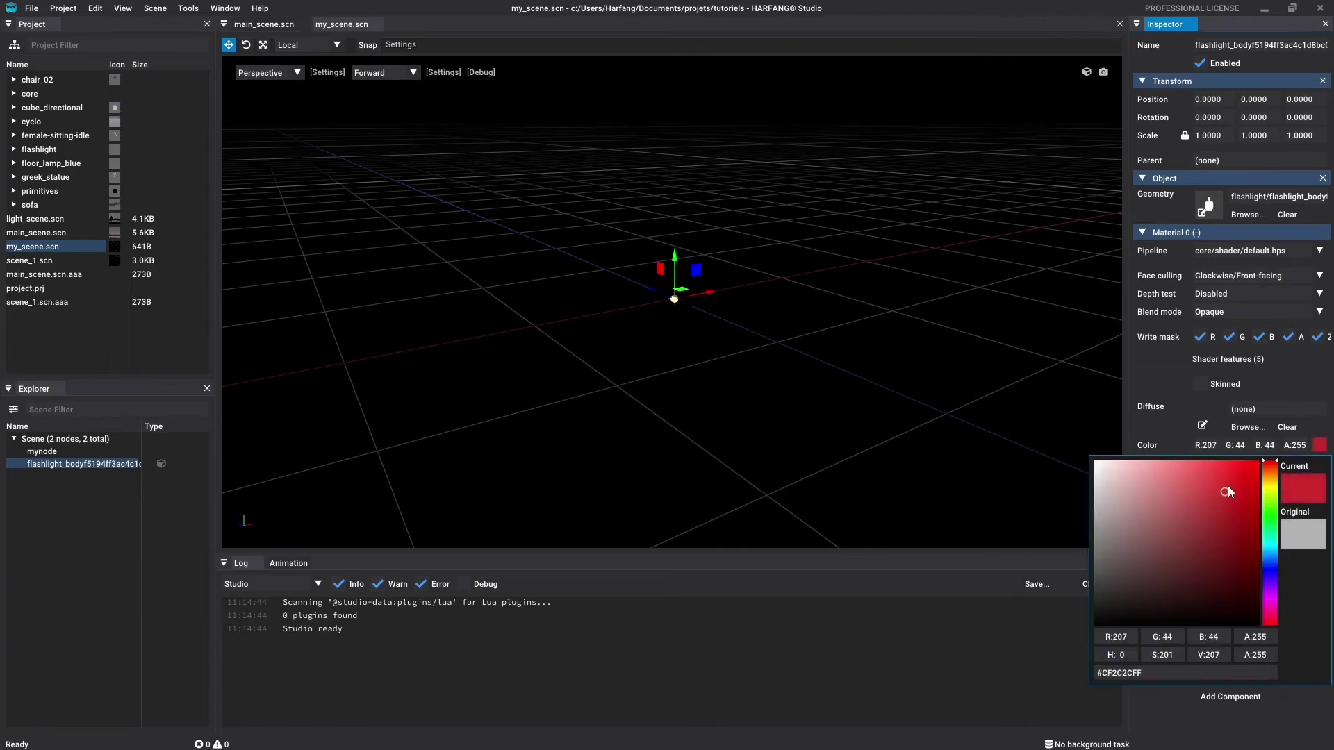
{"action": "left_click", "coordinate": [1316, 429]}
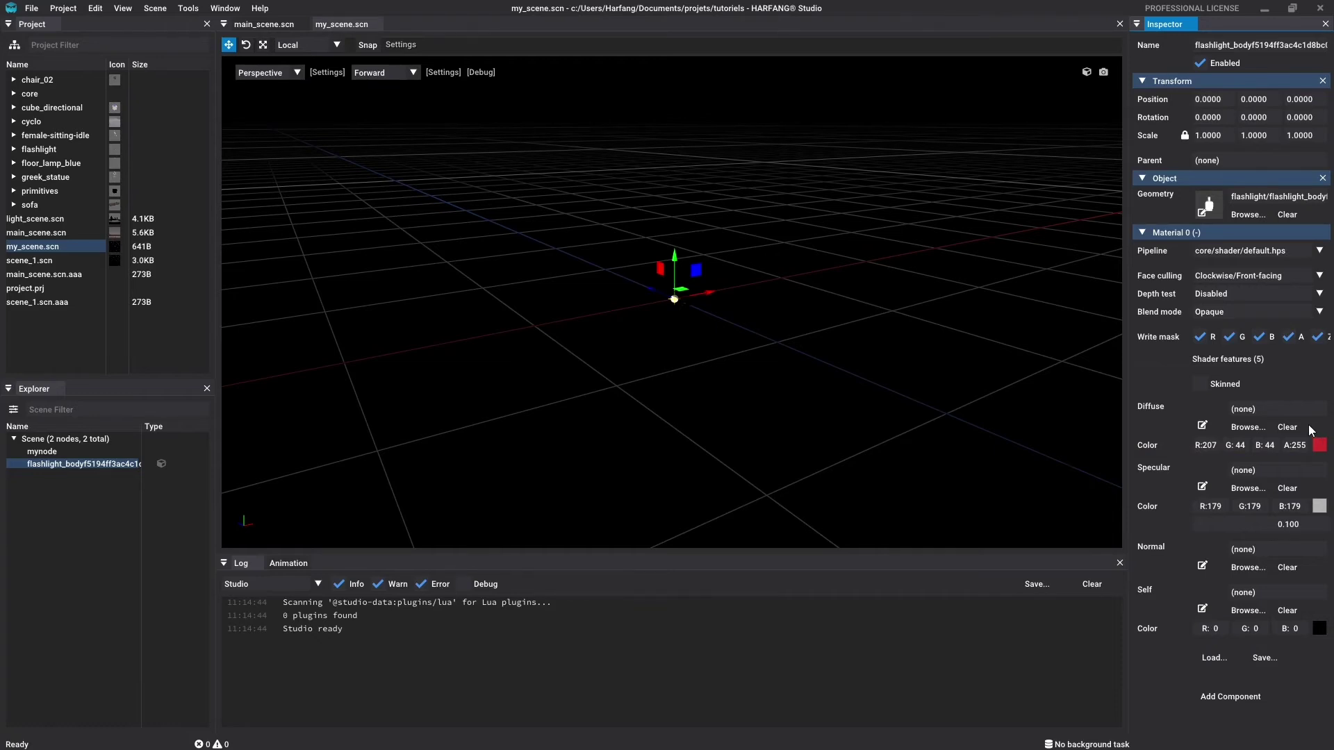
Add a point light through Scene > Add > Light and keep its Type set to Point.
{"action": "left_click", "coordinate": [155, 9]}
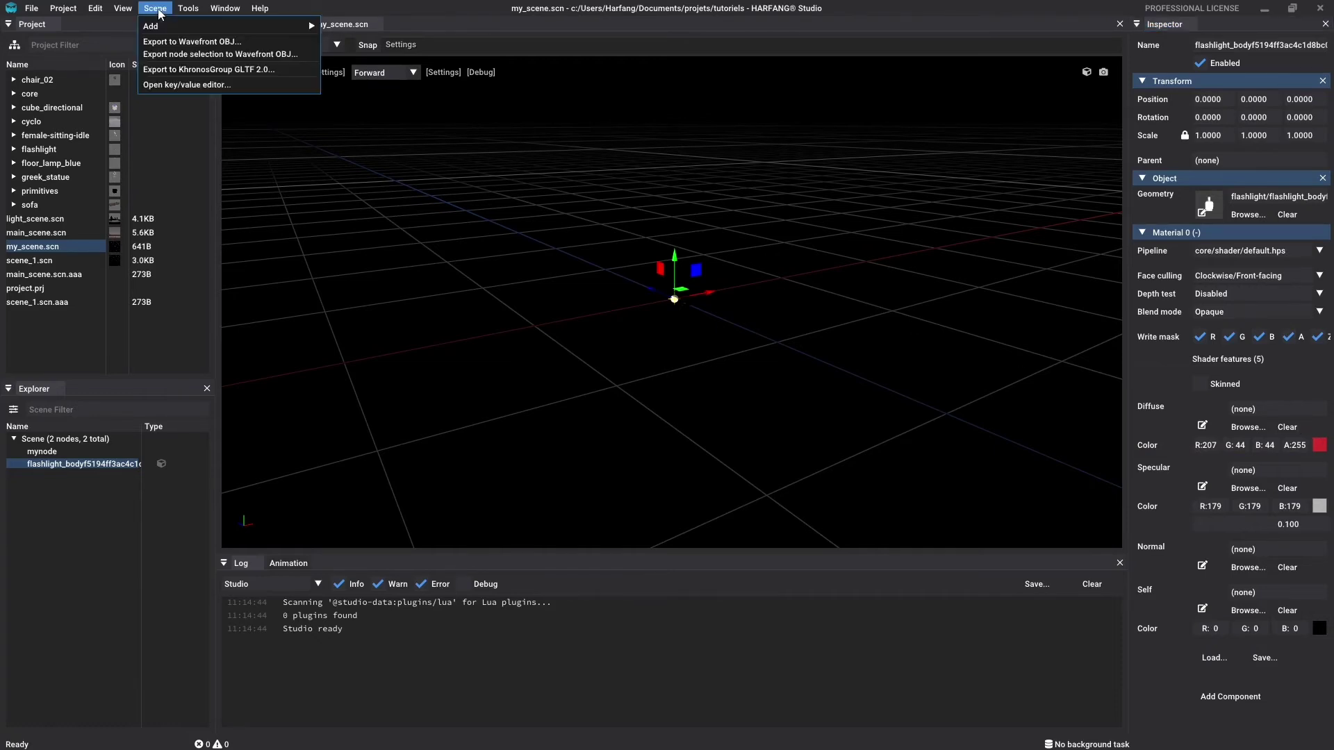
{"action": "mouse_move", "coordinate": [172, 28]}
{"action": "mouse_move", "coordinate": [394, 64]}
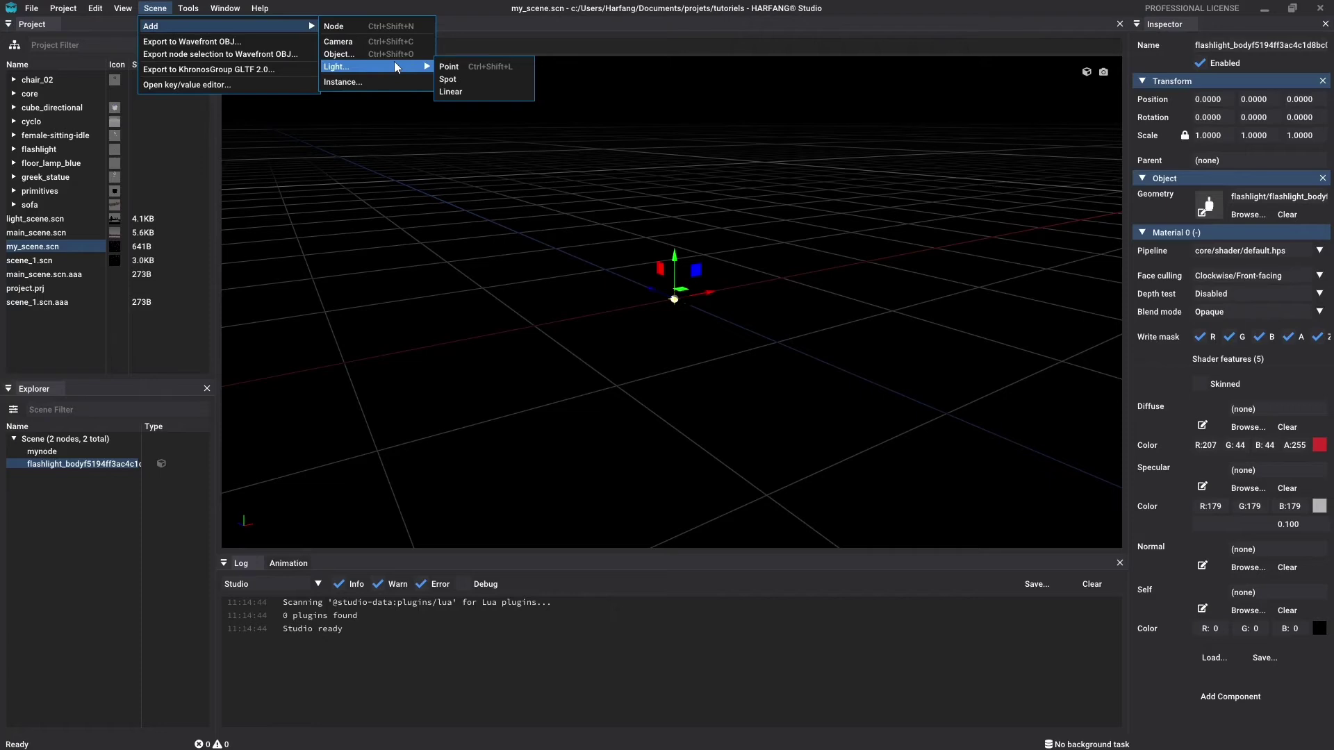
{"action": "left_click", "coordinate": [483, 67]}
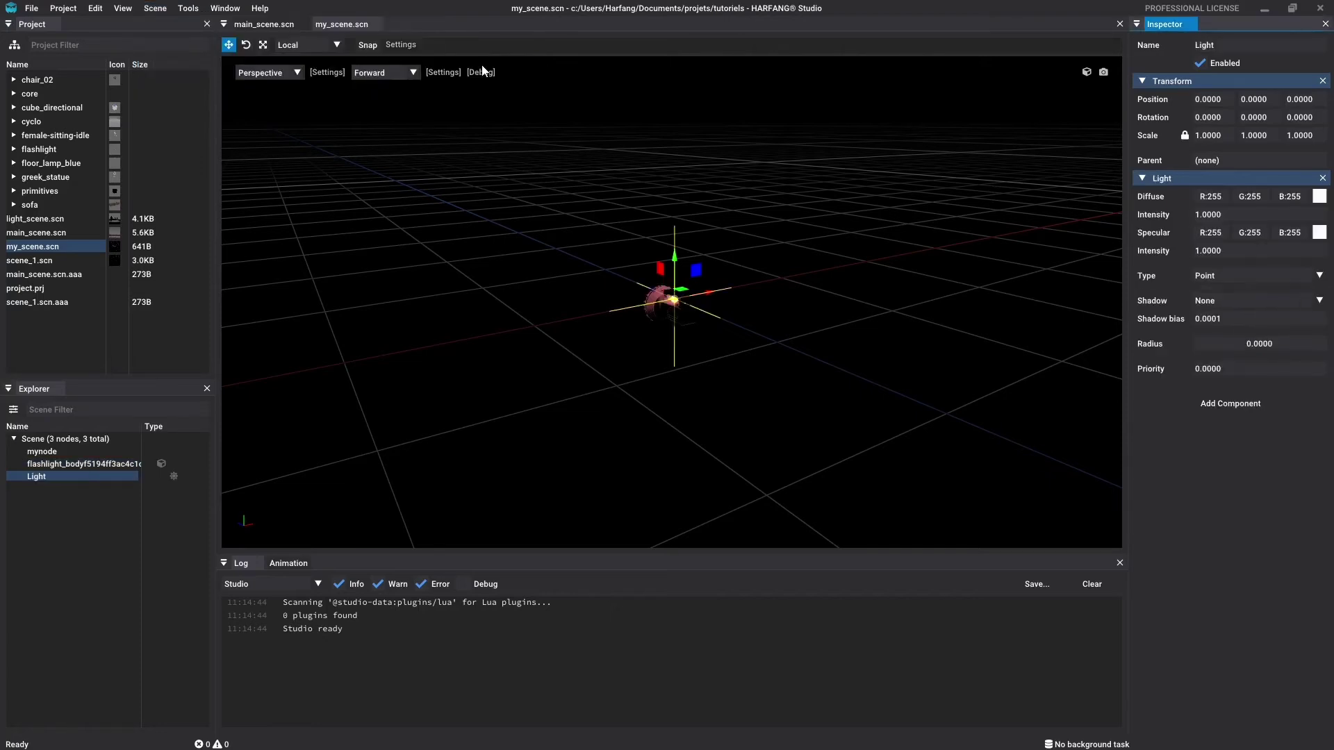
{"action": "left_click", "coordinate": [94, 475]}
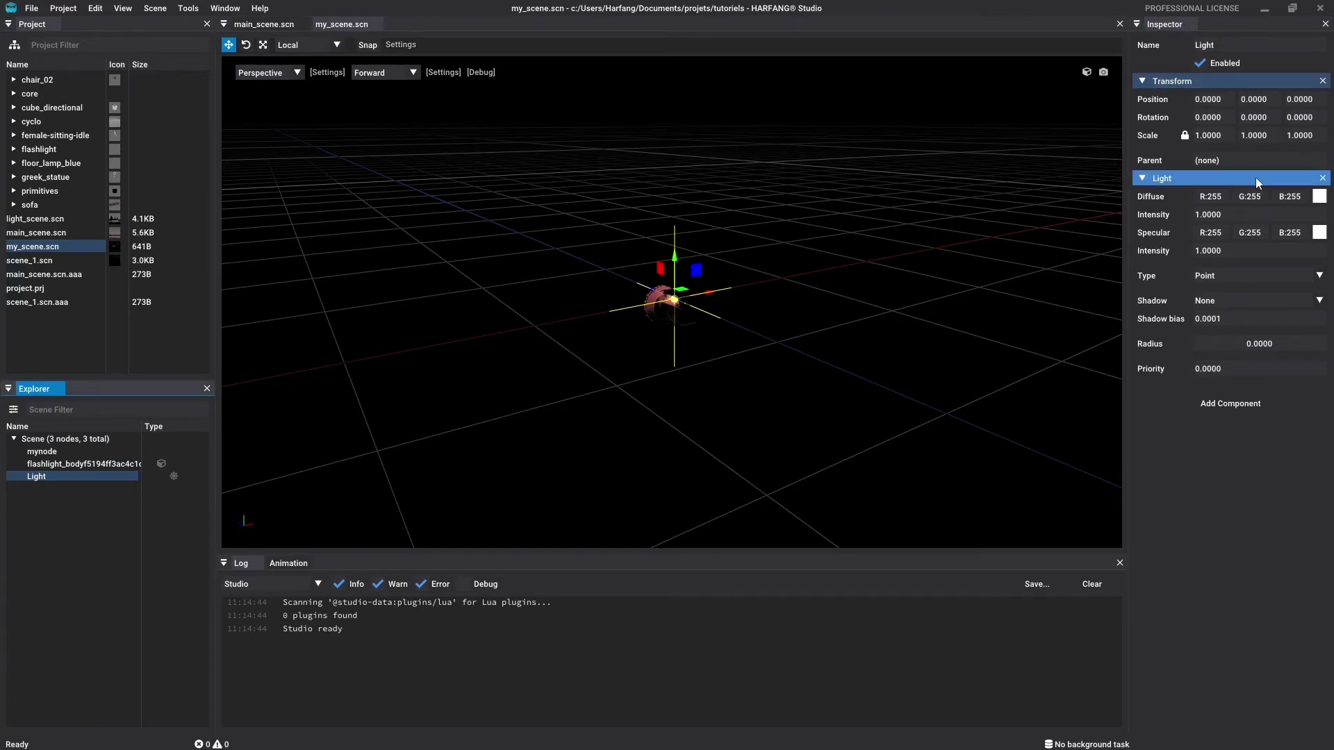
{"action": "left_click_drag", "start_coordinate": [1257, 177], "coordinate": [1227, 175]}
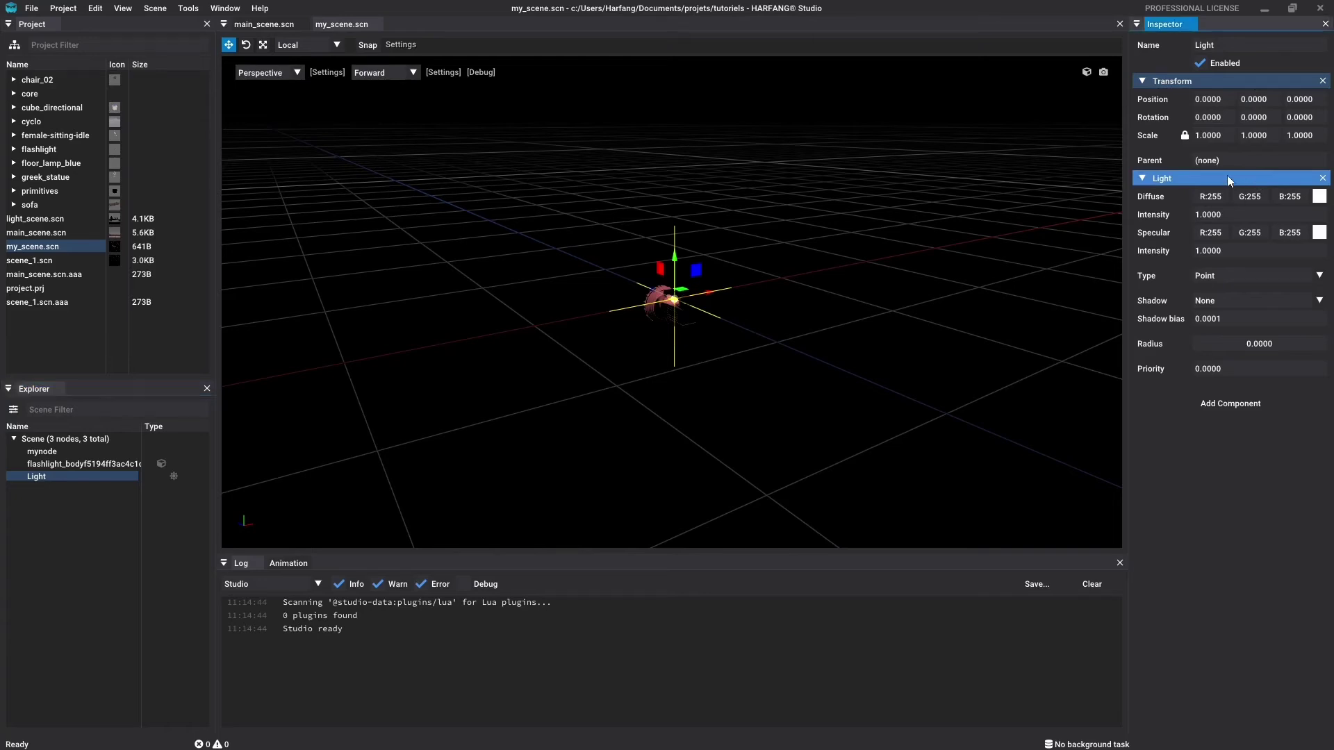
{"action": "left_click", "coordinate": [1253, 275]}
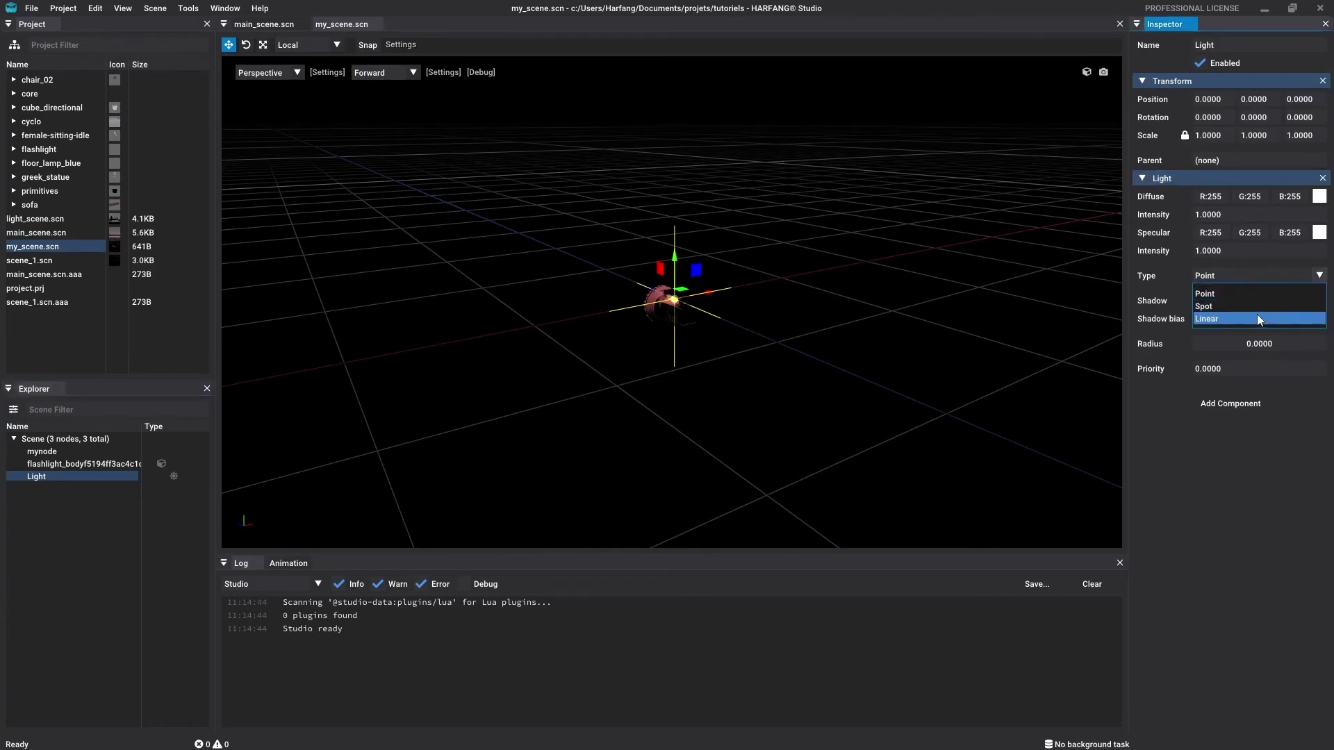
{"action": "left_click", "coordinate": [1284, 276]}
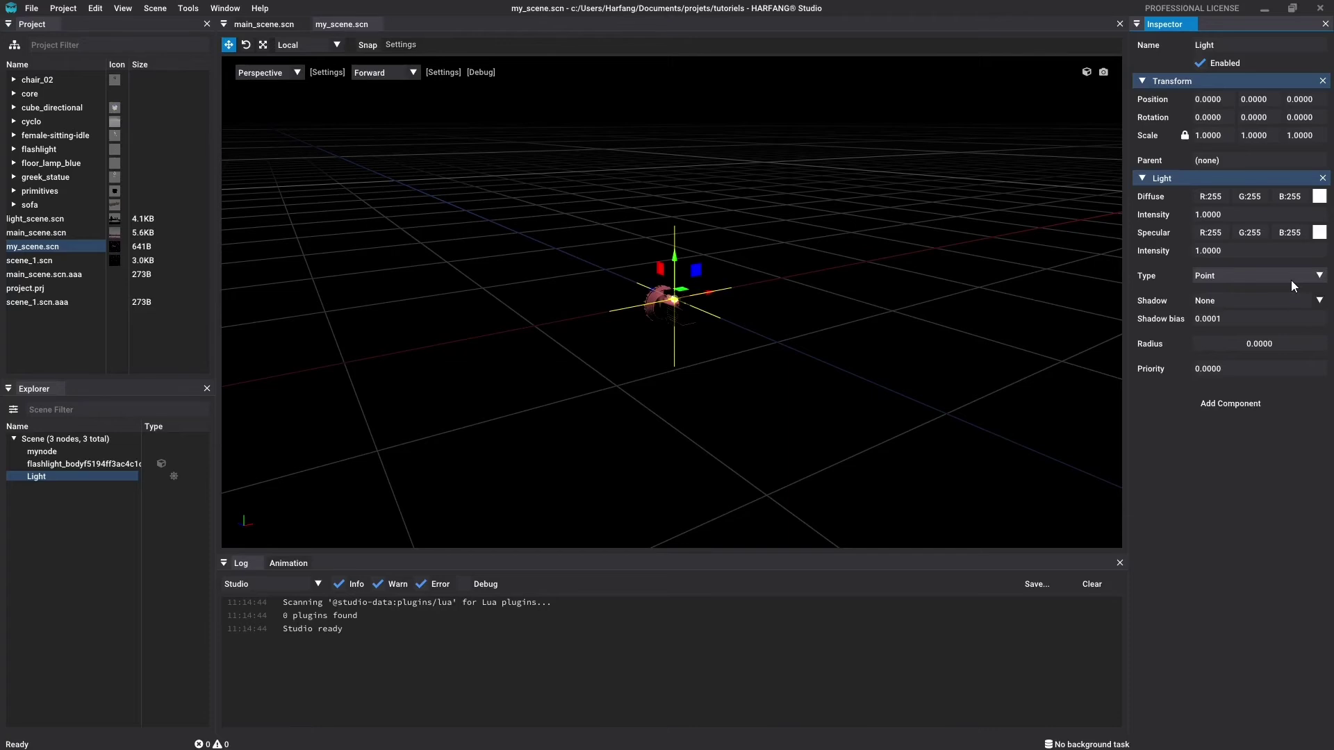
Move the light to Position Y 1 and give it an orange diffuse (R:198 G:135 B:82).
{"action": "double_click", "coordinate": [1273, 98]}
{"action": "type", "text": "1"}
{"action": "key", "text": "Return"}
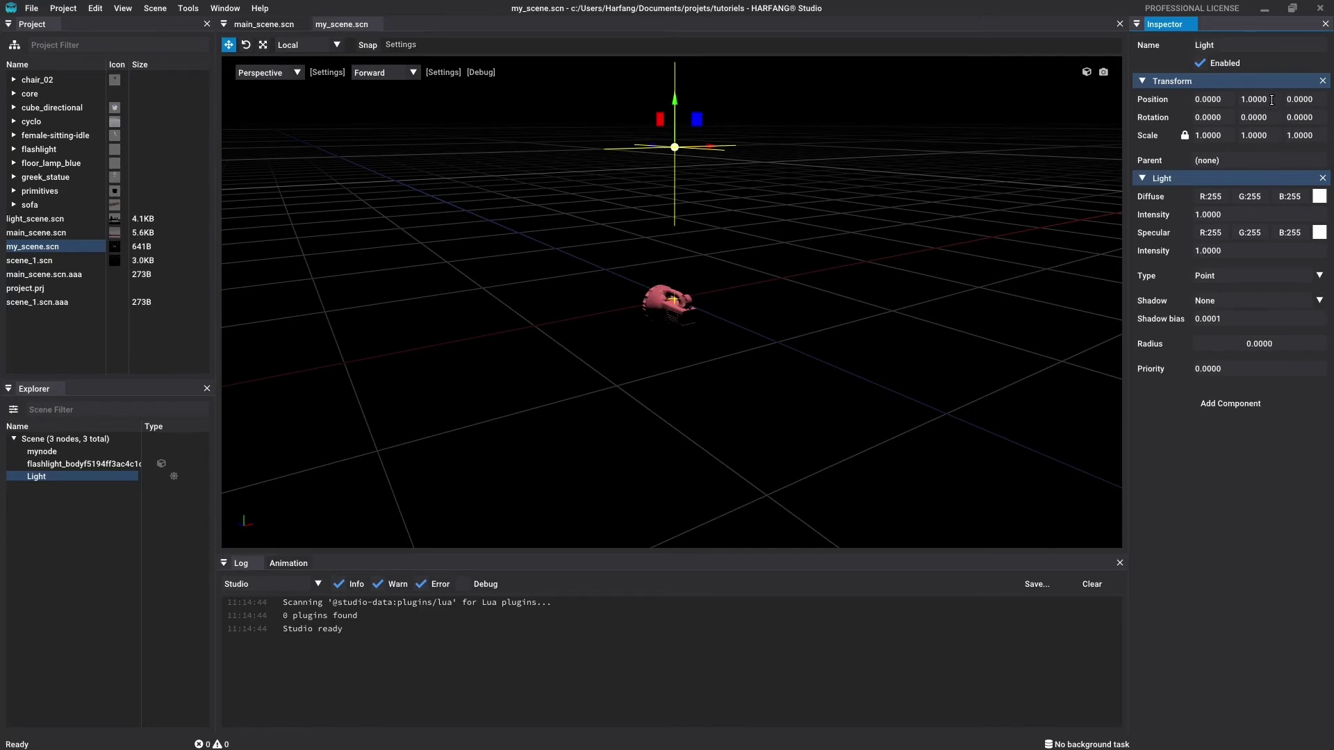
{"action": "left_click", "coordinate": [1320, 196]}
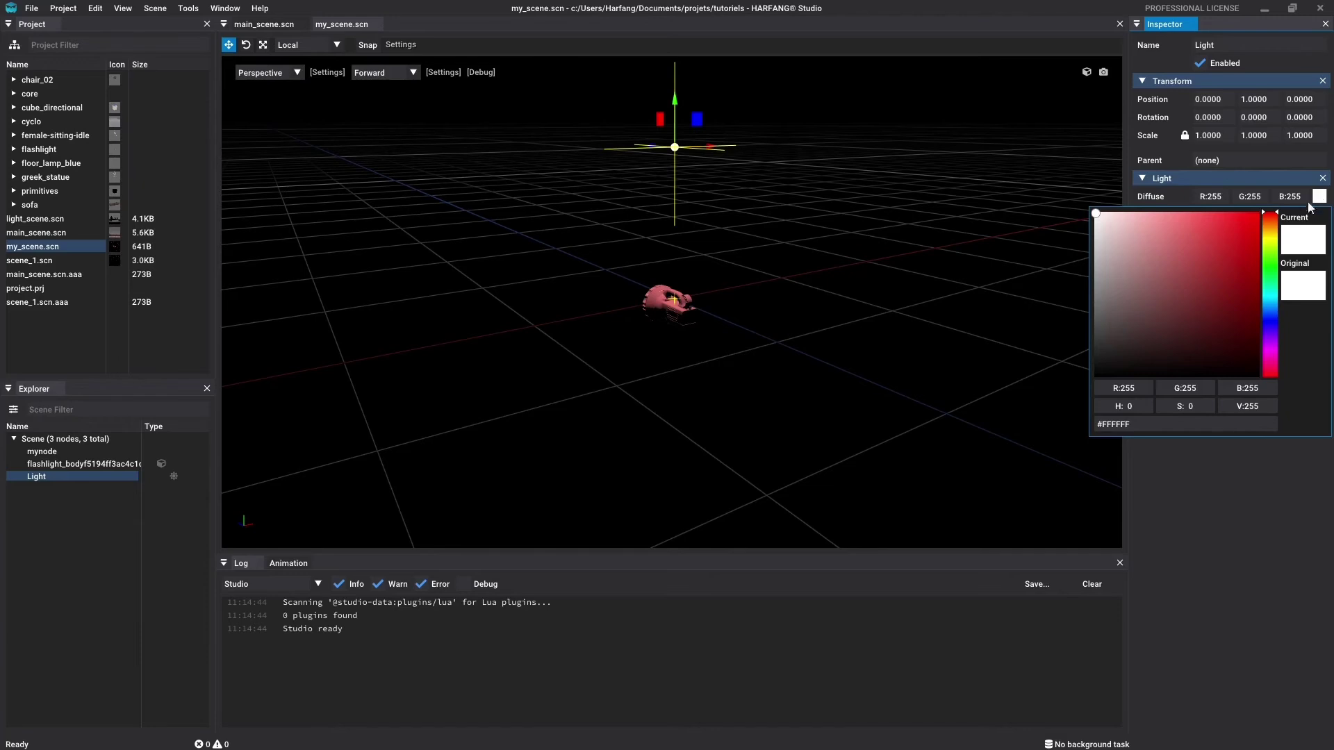
{"action": "left_click", "coordinate": [1221, 238]}
{"action": "left_click_drag", "start_coordinate": [1221, 238], "coordinate": [1191, 249]}
{"action": "mouse_move", "coordinate": [1270, 237]}
{"action": "left_mouse_down"}
{"action": "mouse_move", "coordinate": [1276, 362]}
{"action": "mouse_move", "coordinate": [1271, 225]}
{"action": "left_mouse_up"}
{"action": "left_click", "coordinate": [1270, 205]}
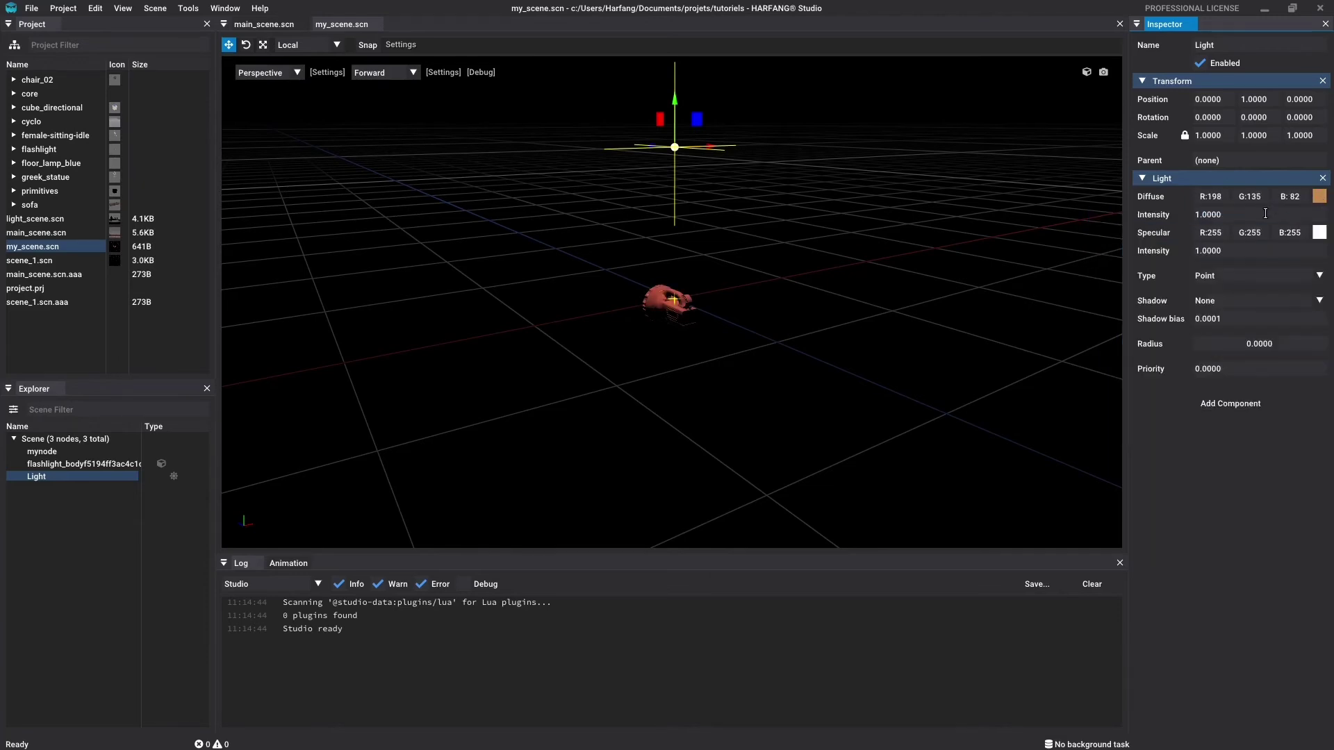
Try a light intensity of 5, then set it back to 1.
{"action": "left_click", "coordinate": [1265, 214]}
{"action": "type", "text": "5"}
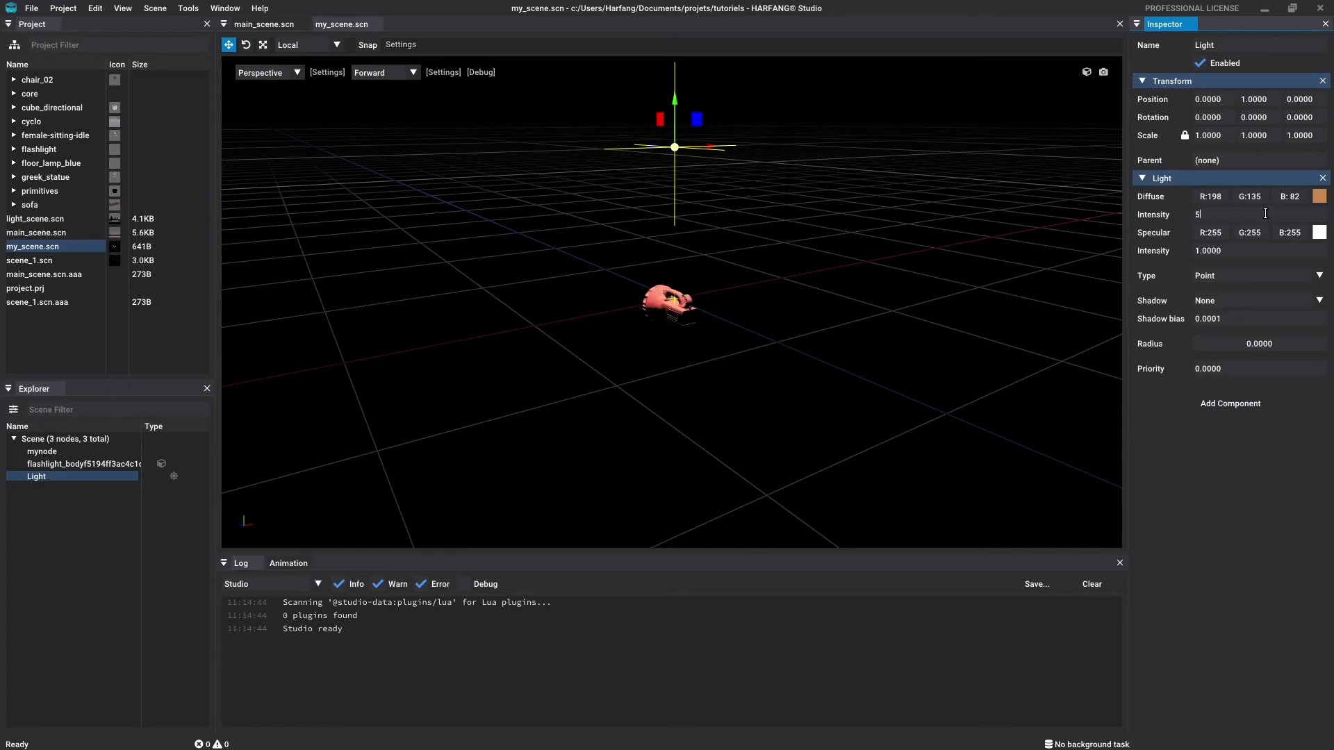
{"action": "key", "text": "Return"}
{"action": "left_click", "coordinate": [1266, 213]}
{"action": "type", "text": "1"}
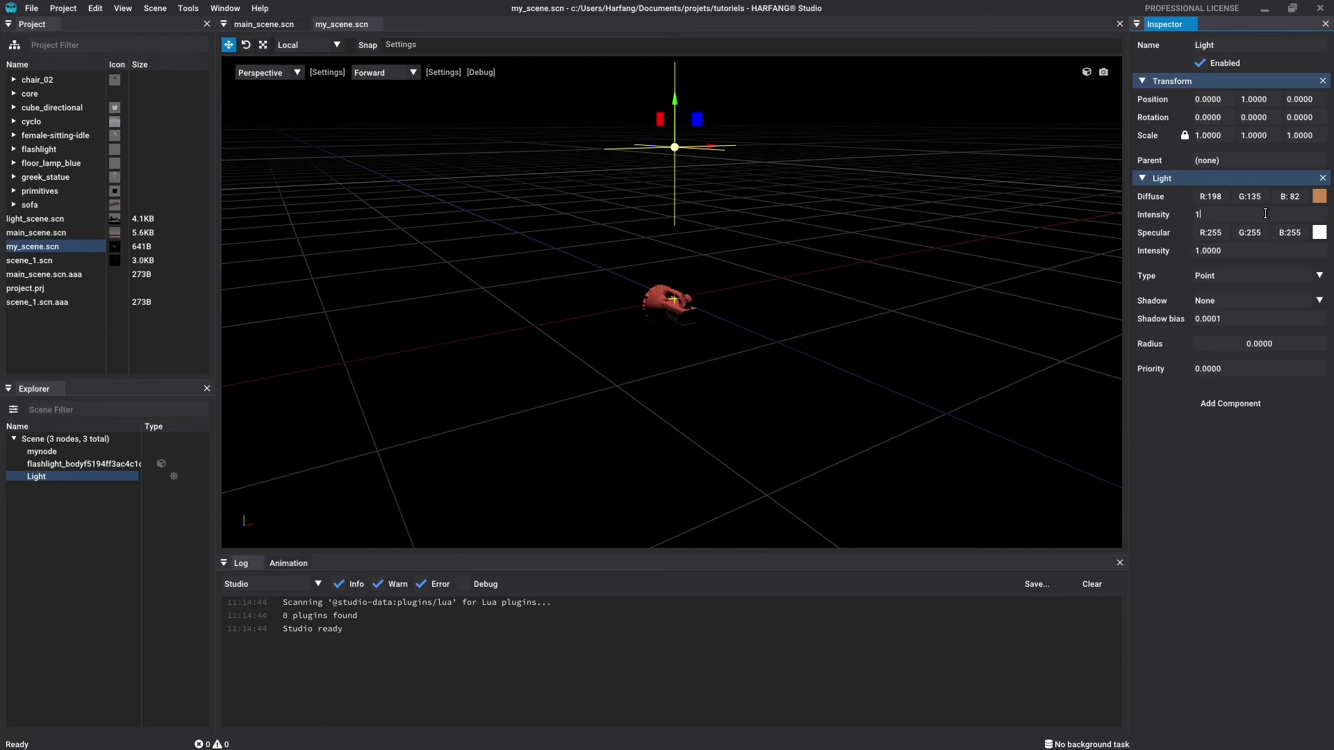
{"action": "key", "text": "Return"}
Switch the Light node off with its Enabled checkbox, then back on.
{"action": "left_click", "coordinate": [1201, 63]}
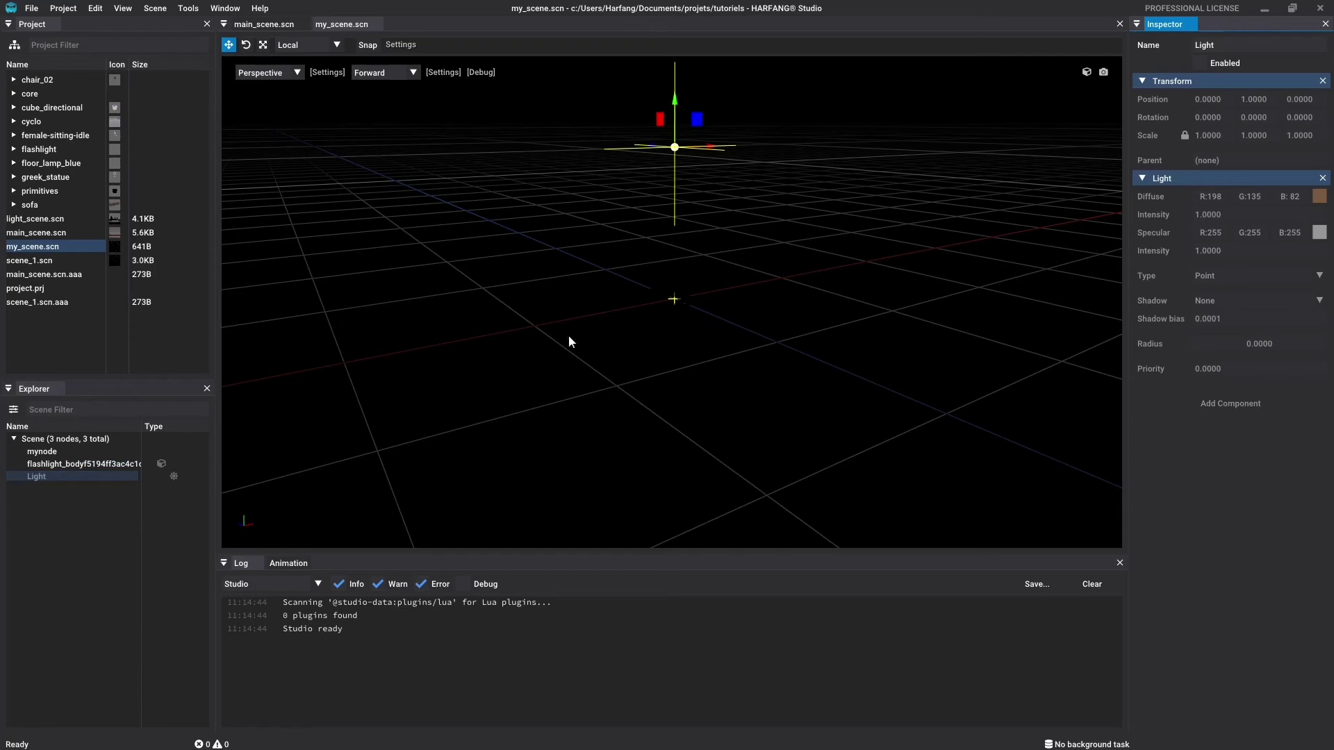
{"action": "left_click", "coordinate": [1201, 64]}
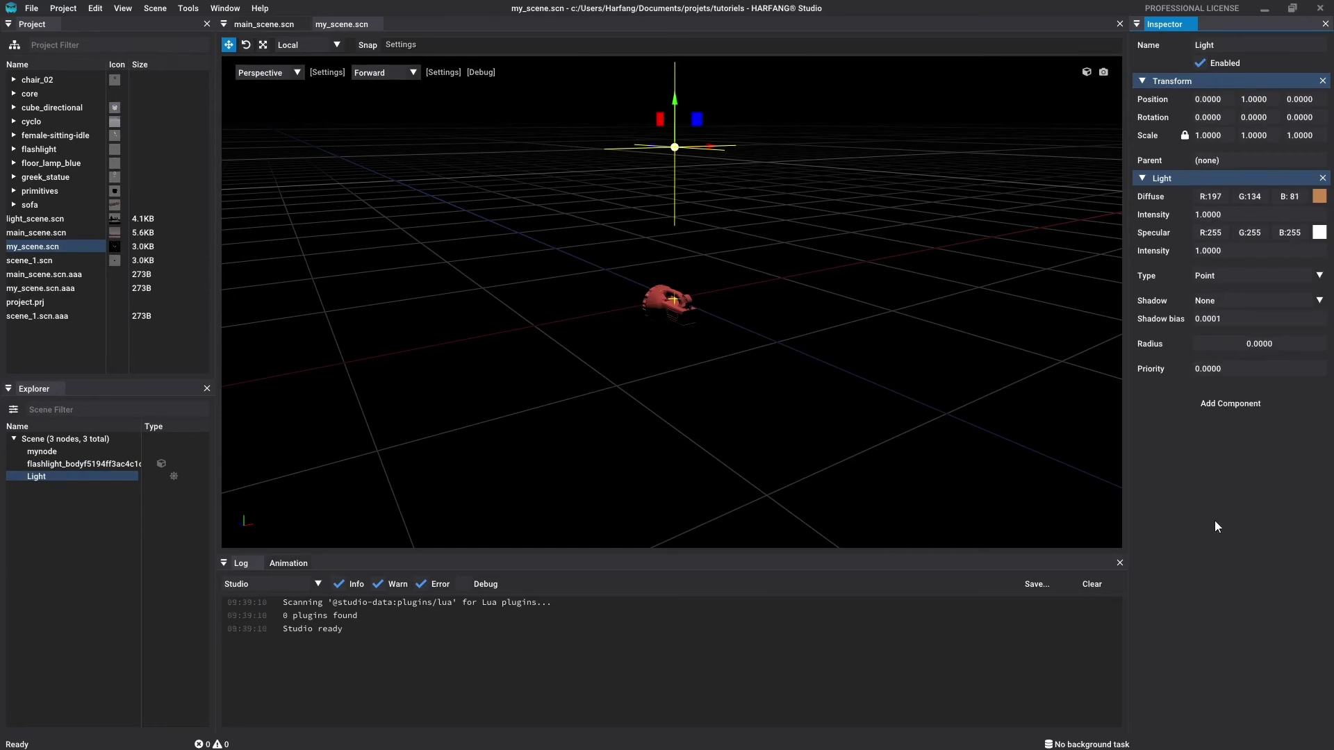
Add a Camera node at the origin with field of view 40 and select it in the Explorer.
{"action": "left_click", "coordinate": [155, 8]}
{"action": "mouse_move", "coordinate": [174, 26]}
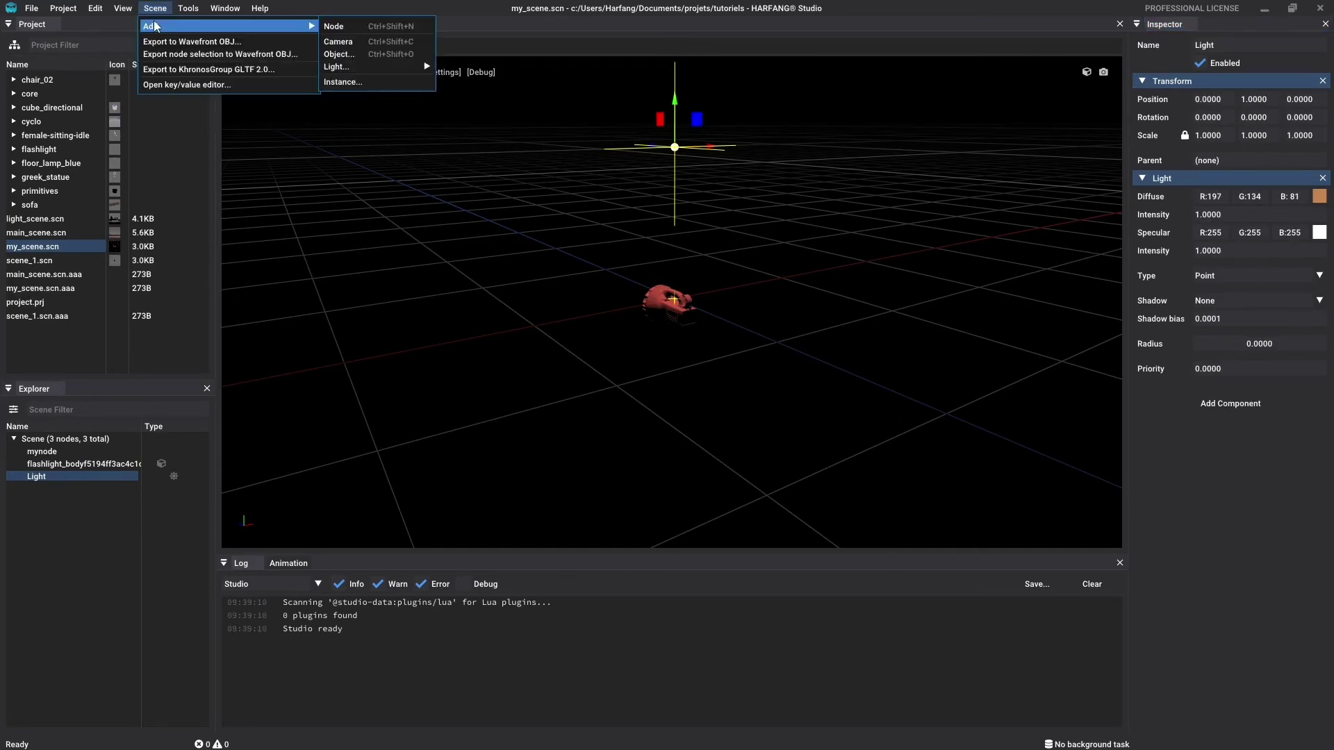
{"action": "left_click", "coordinate": [368, 43]}
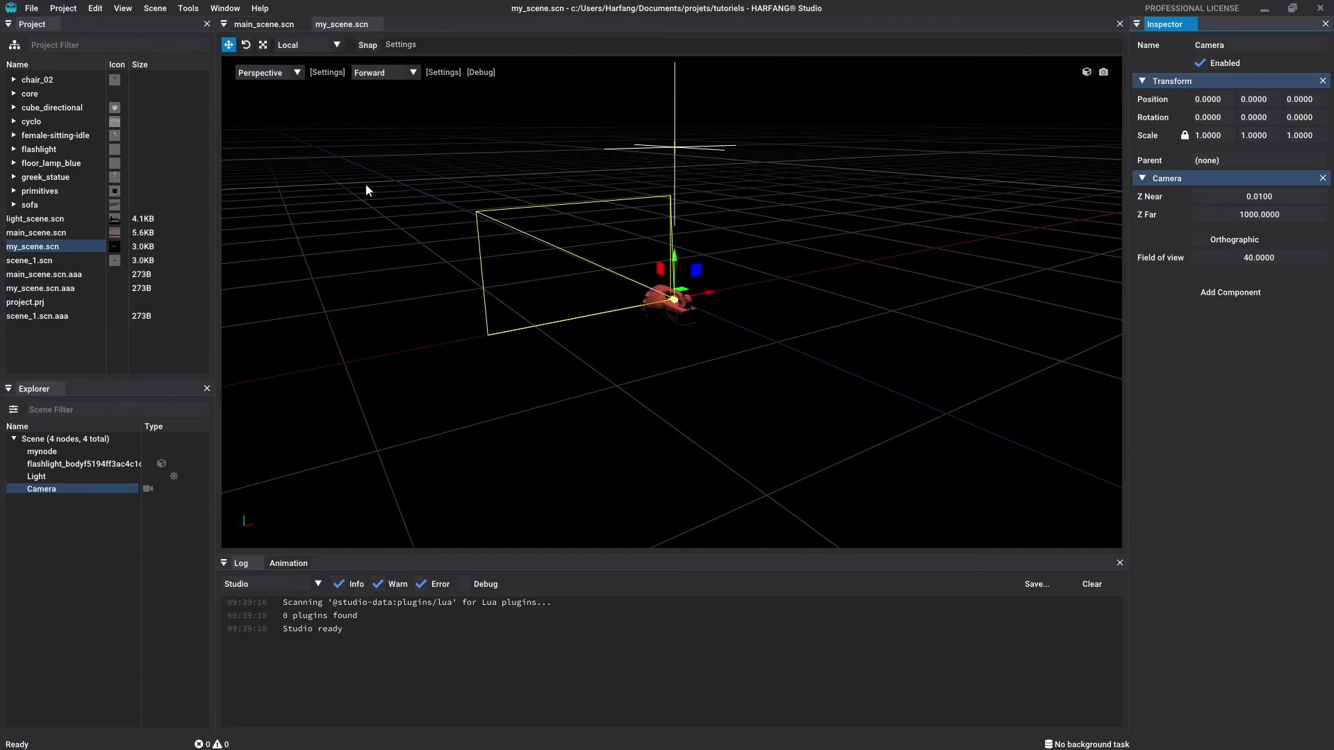
{"action": "left_click", "coordinate": [103, 492]}
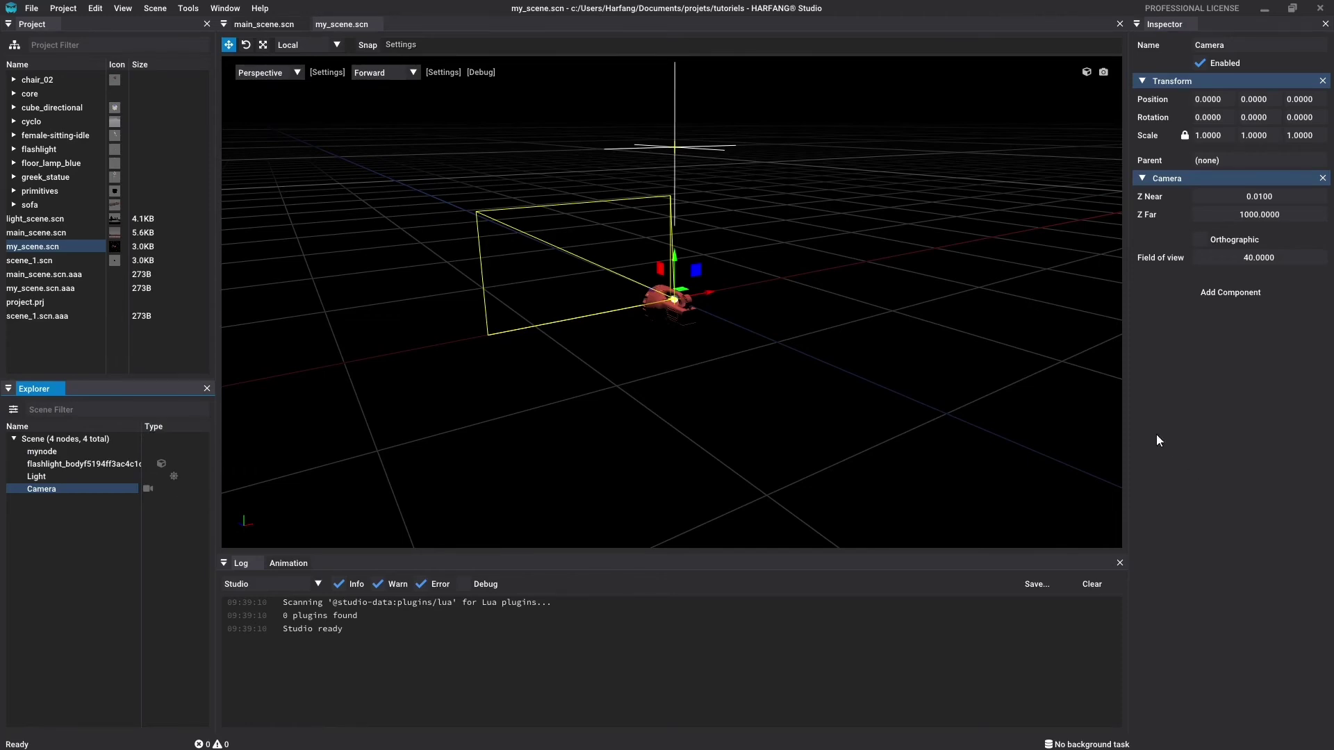
Look through the Camera and move it to -2.1807, 0.1830, 1.3592 so the red flashlight is framed.
{"action": "left_click", "coordinate": [297, 73]}
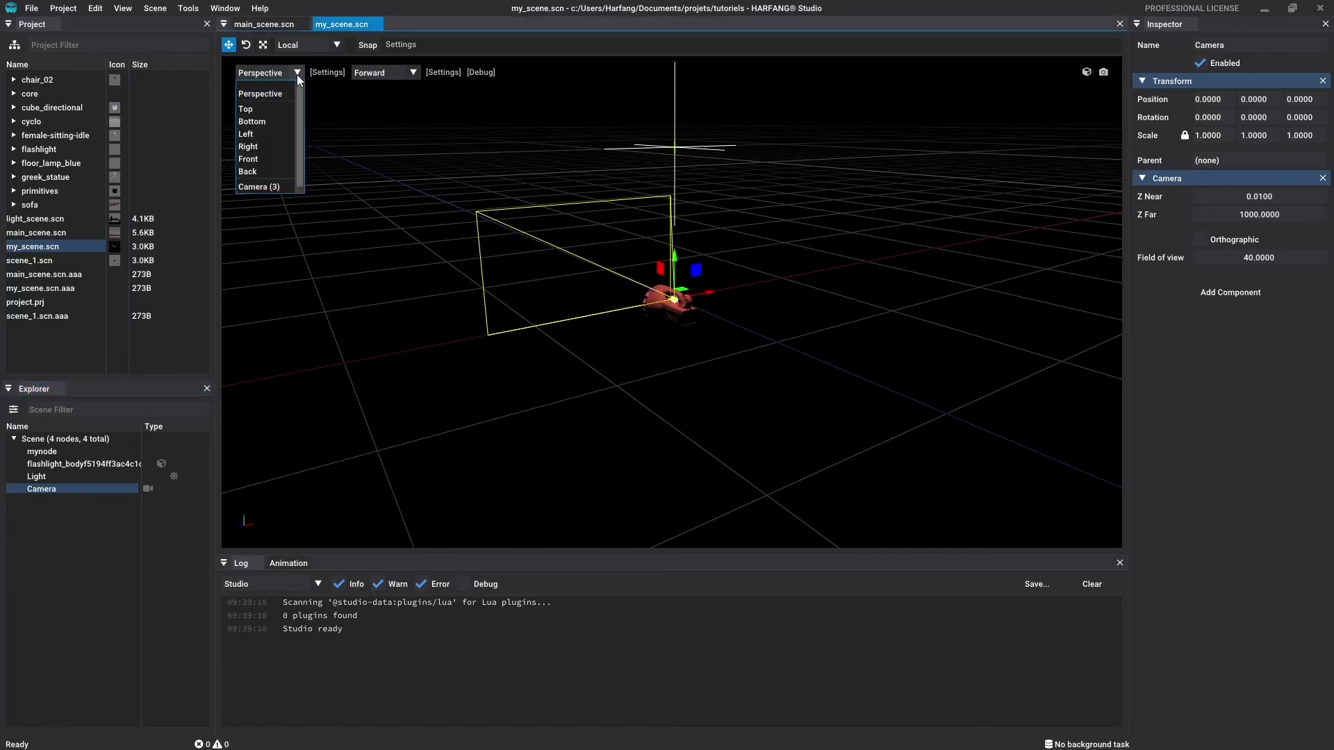
{"action": "left_click", "coordinate": [254, 182]}
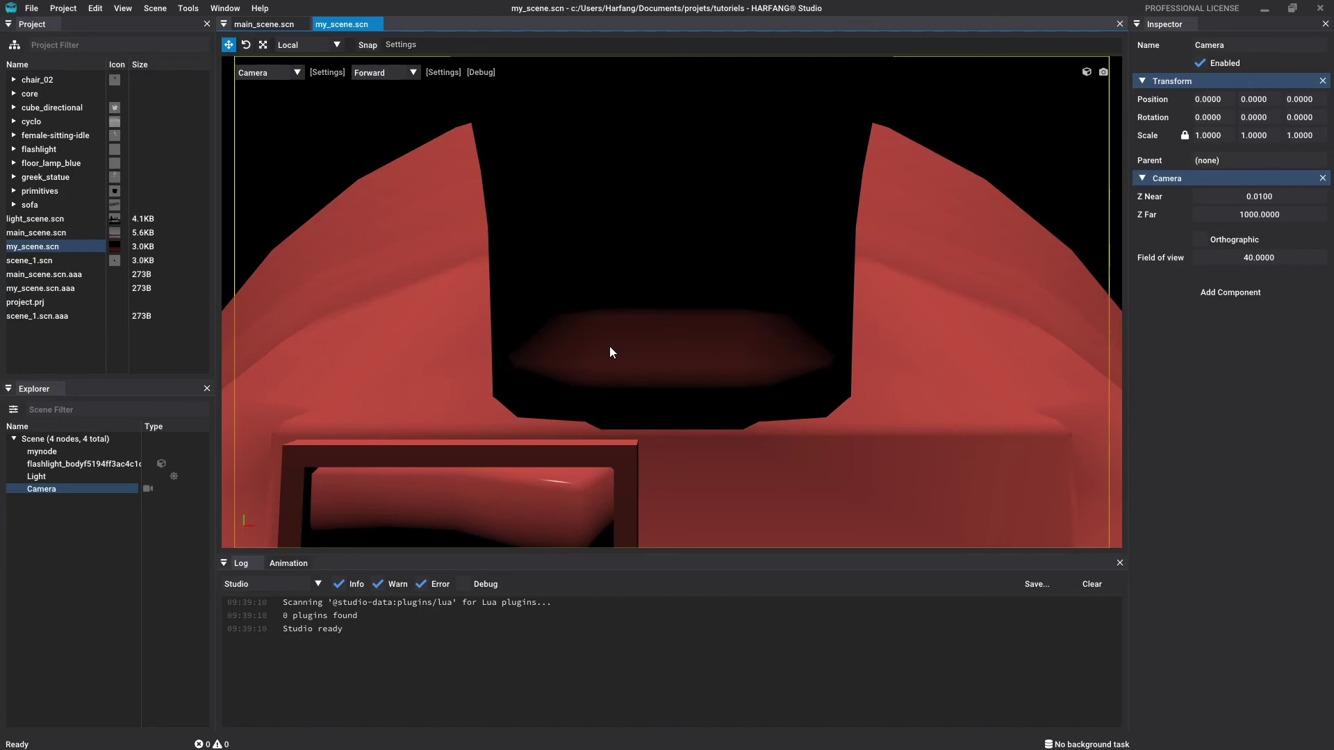
{"action": "middle_click_drag", "start_coordinate": [610, 346], "coordinate": [977, 429]}
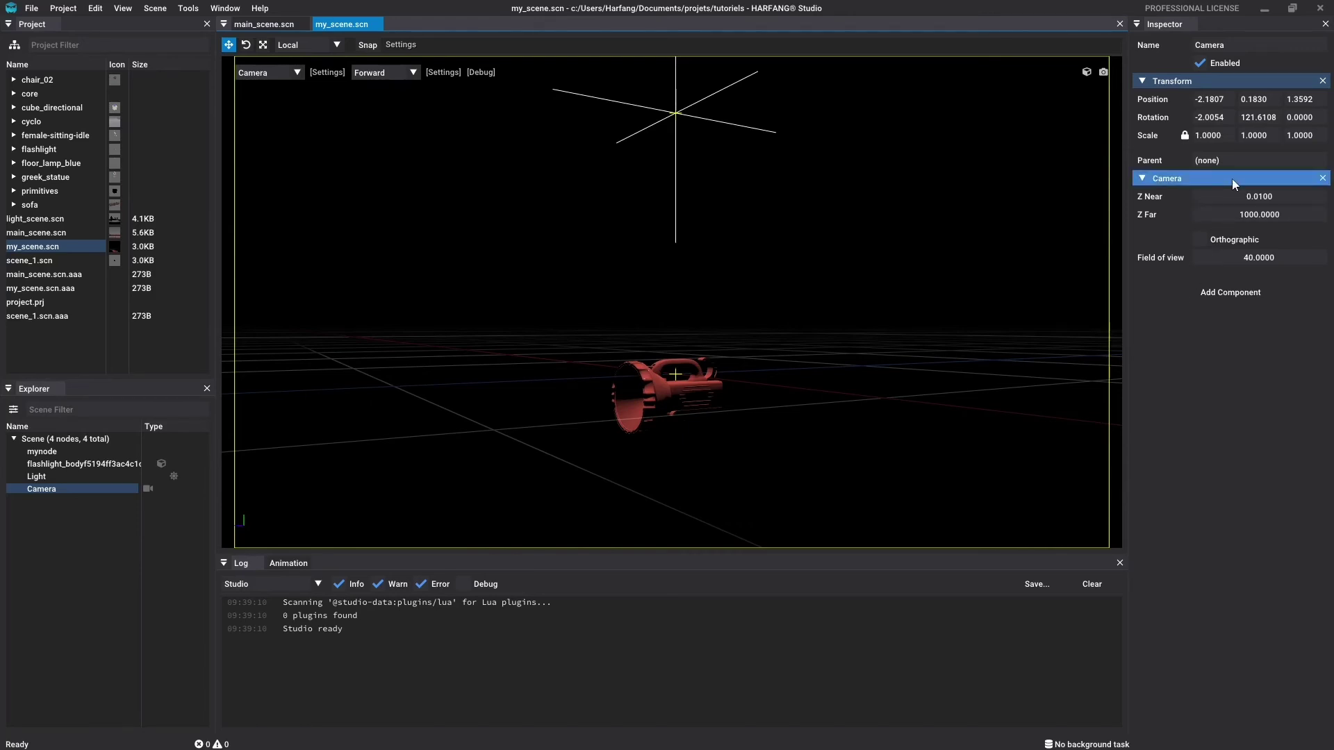
{"action": "left_click", "coordinate": [328, 73]}
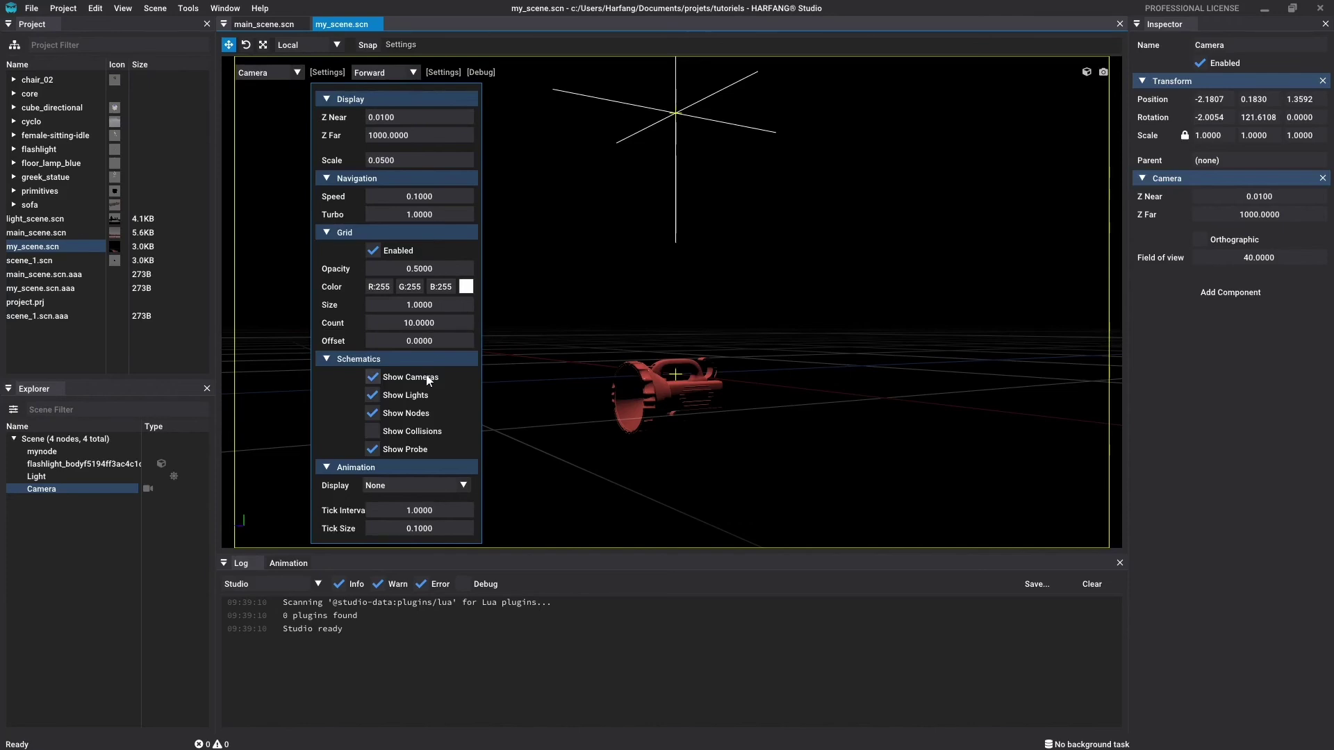
{"action": "left_click", "coordinate": [1245, 342]}
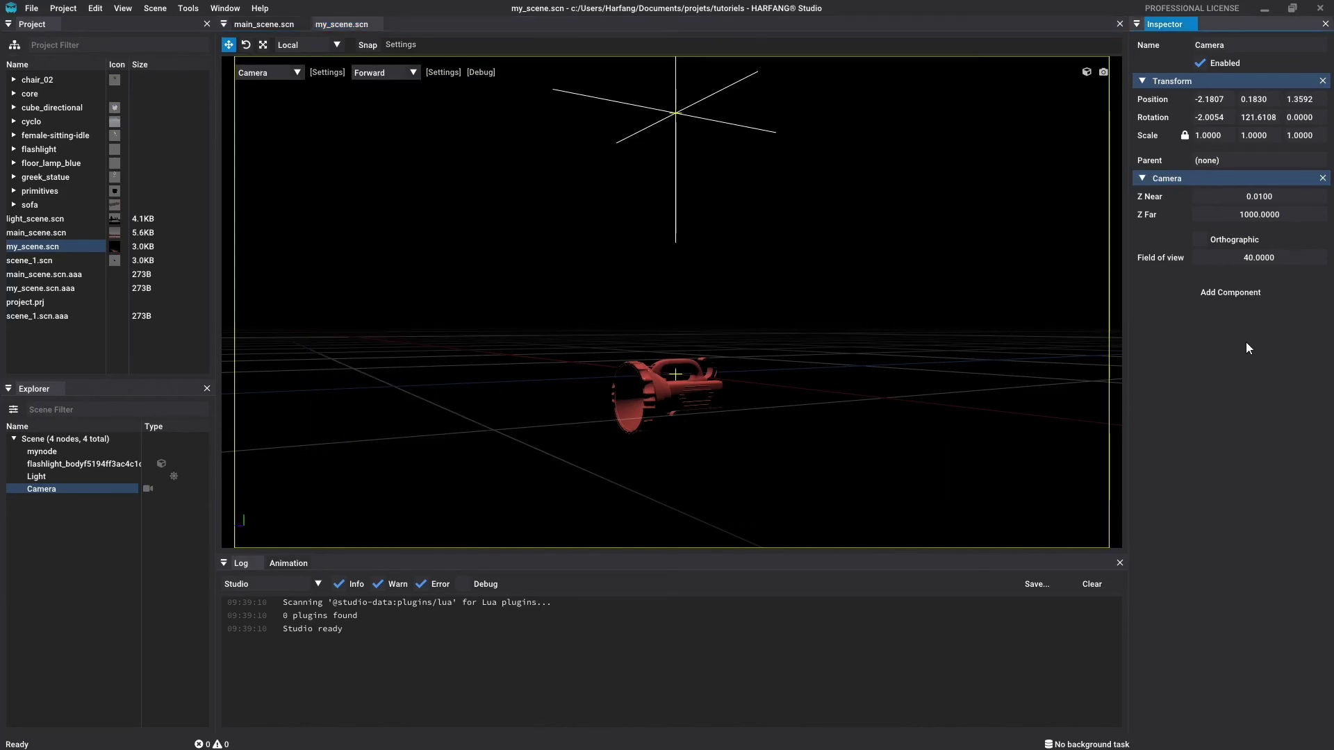
{"action": "left_click", "coordinate": [1204, 235]}
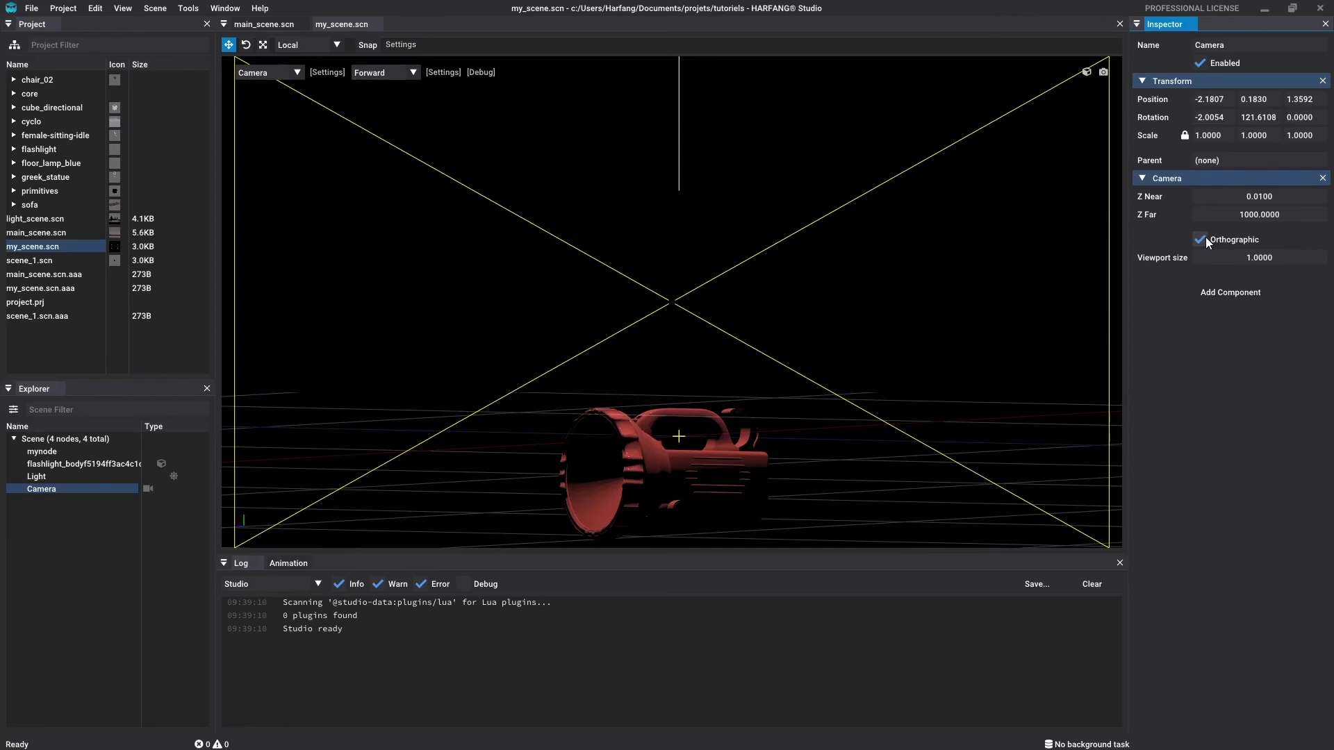
{"action": "left_click", "coordinate": [1202, 239]}
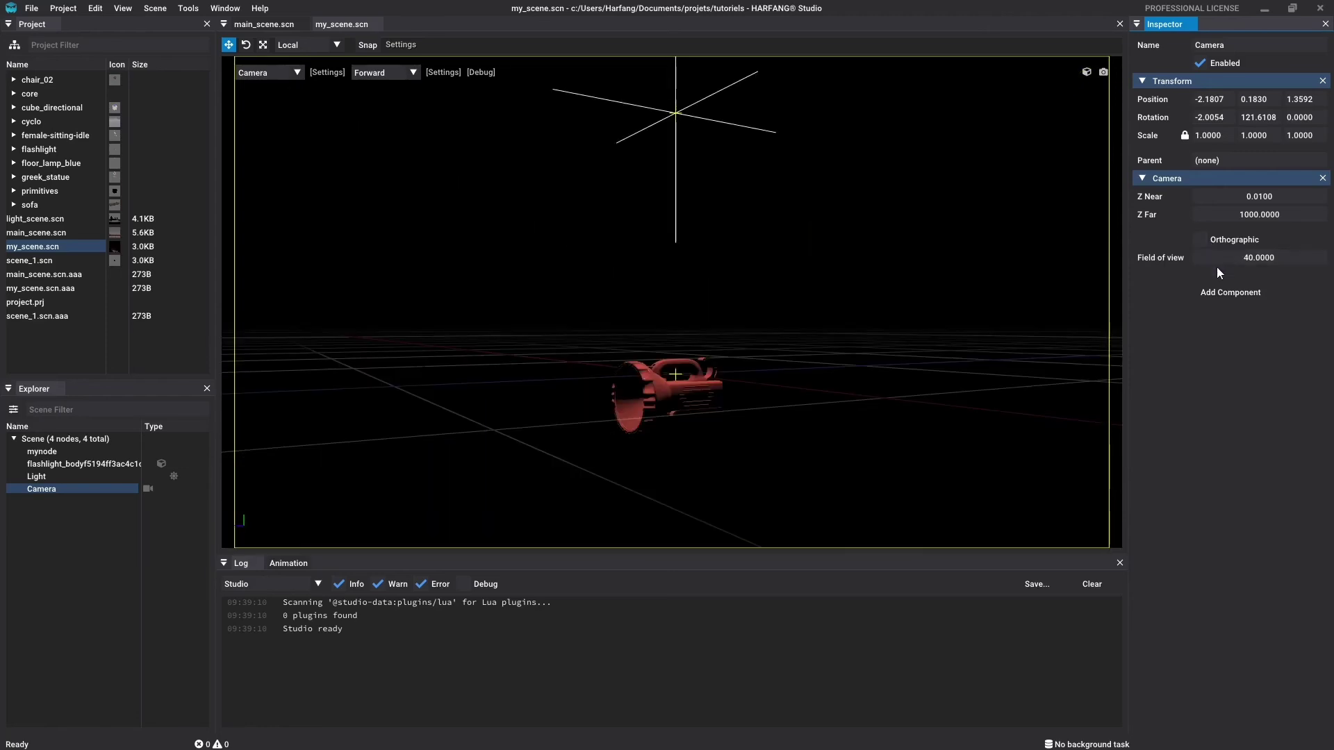
{"action": "left_click_drag", "start_coordinate": [1227, 257], "coordinate": [1250, 256]}
{"action": "double_click", "coordinate": [1249, 256]}
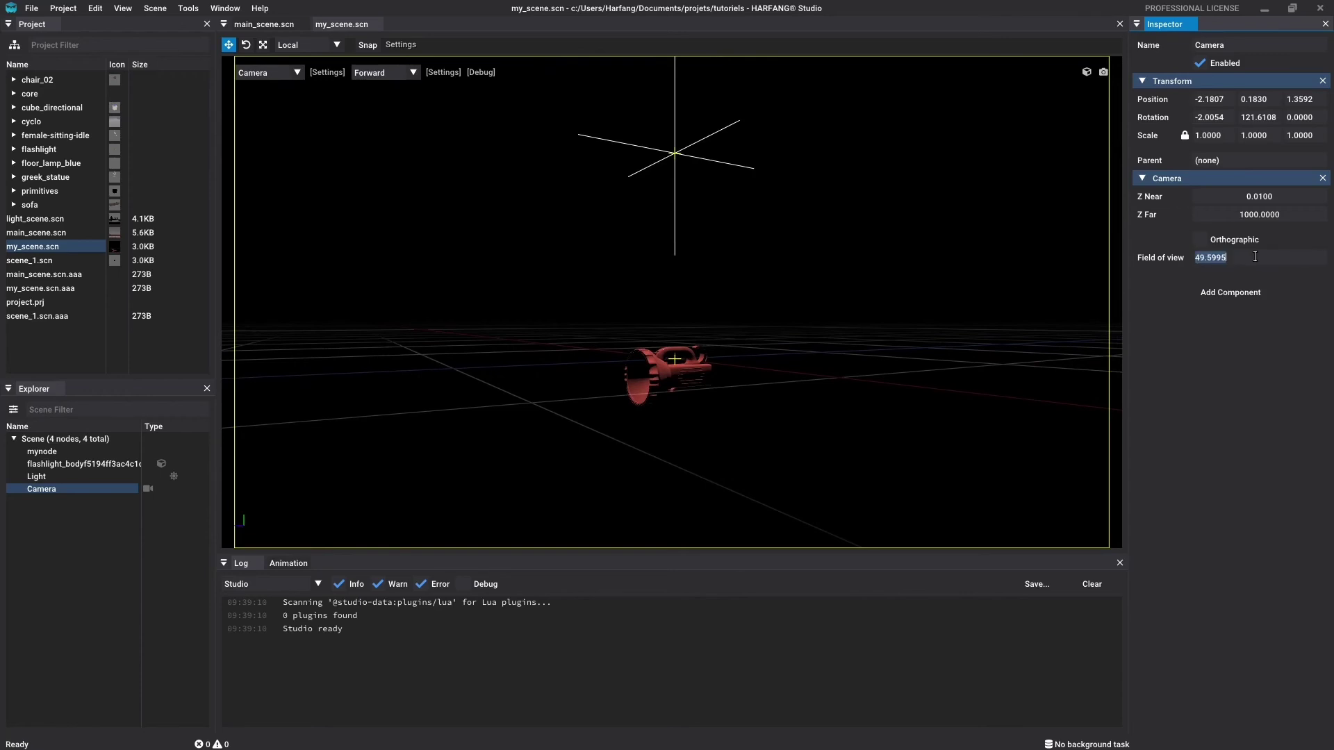
{"action": "type", "text": "40"}
{"action": "key", "text": "Return"}
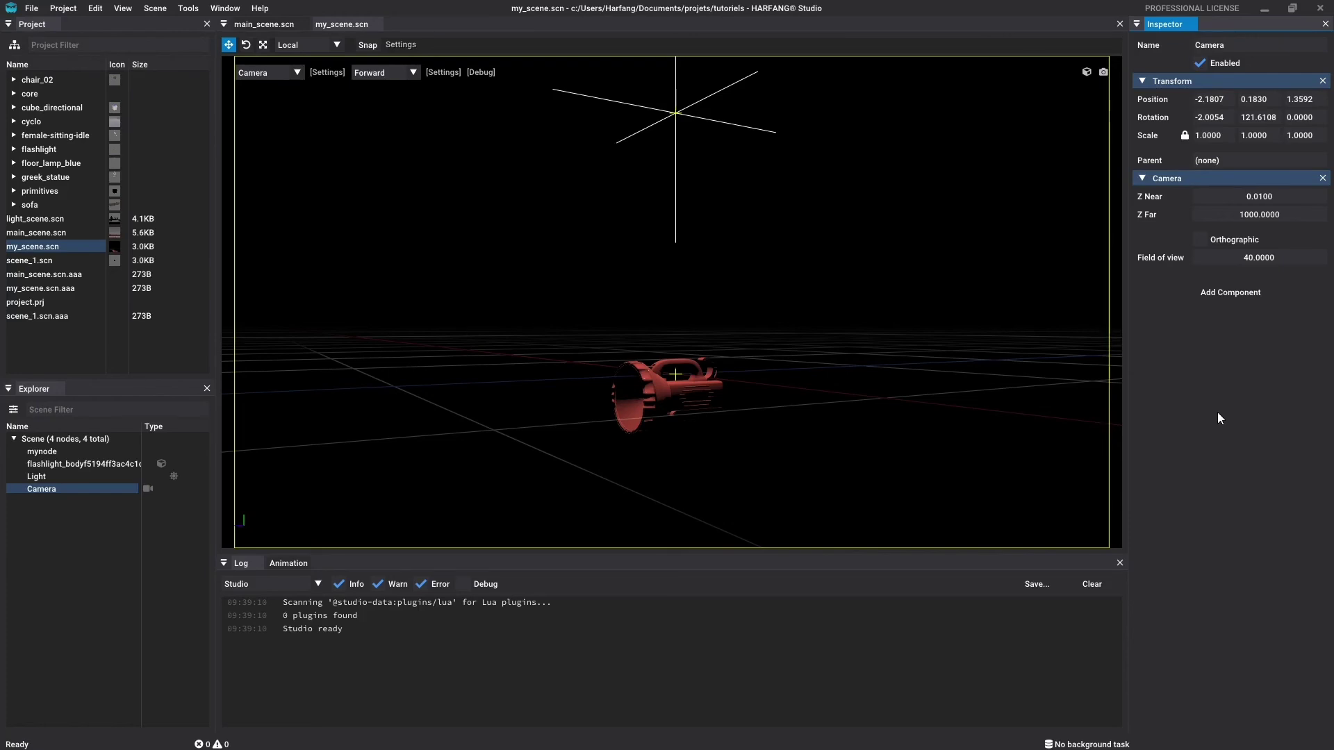
Instance main_scene.scn into my_scene.scn, bringing in the sofa, floor lamp and seated figure.
{"action": "left_click", "coordinate": [155, 8]}
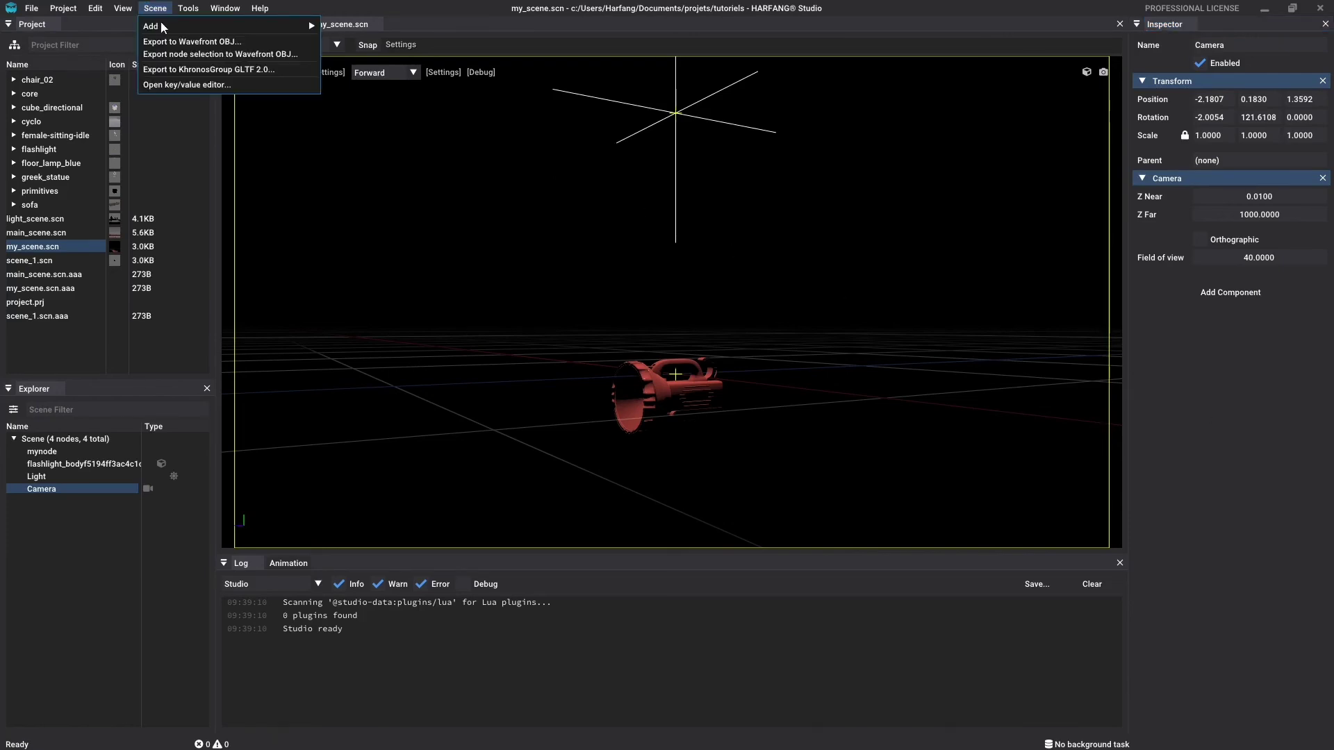
{"action": "mouse_move", "coordinate": [169, 29]}
{"action": "left_click", "coordinate": [365, 82]}
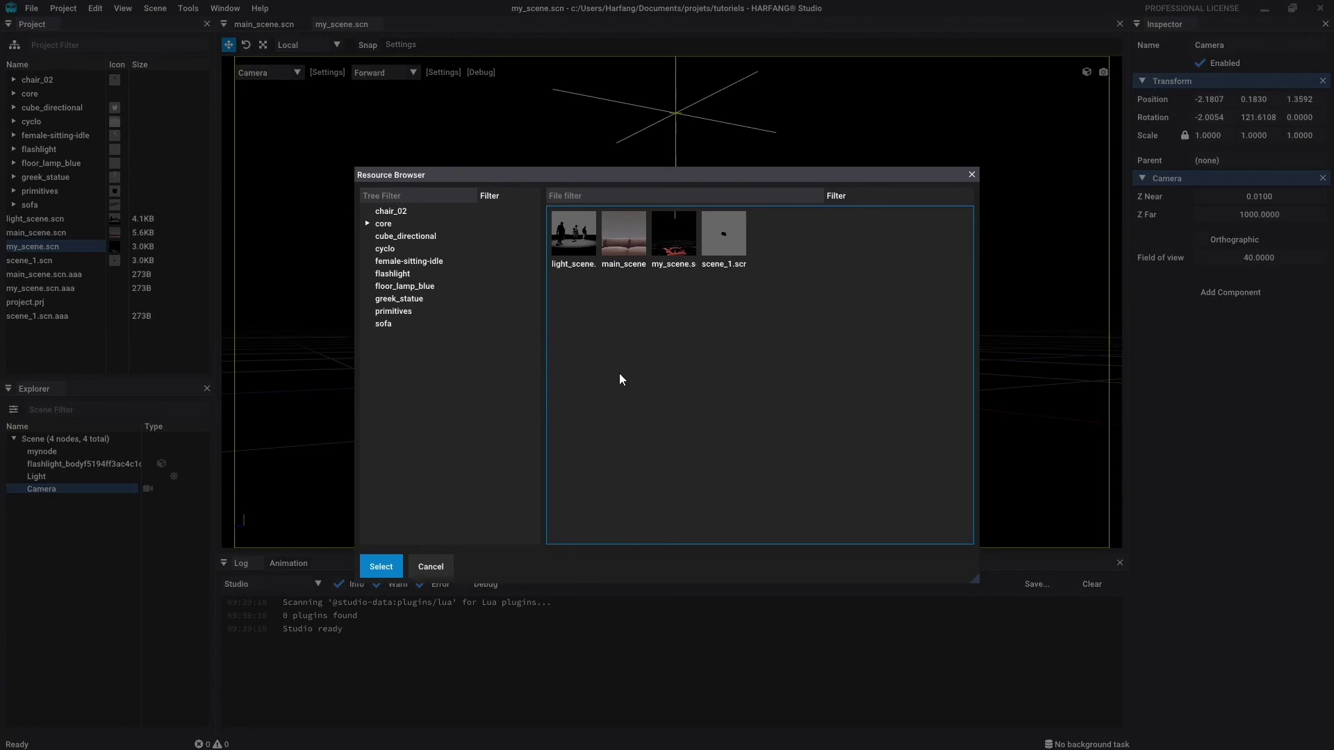
{"action": "left_click", "coordinate": [624, 243]}
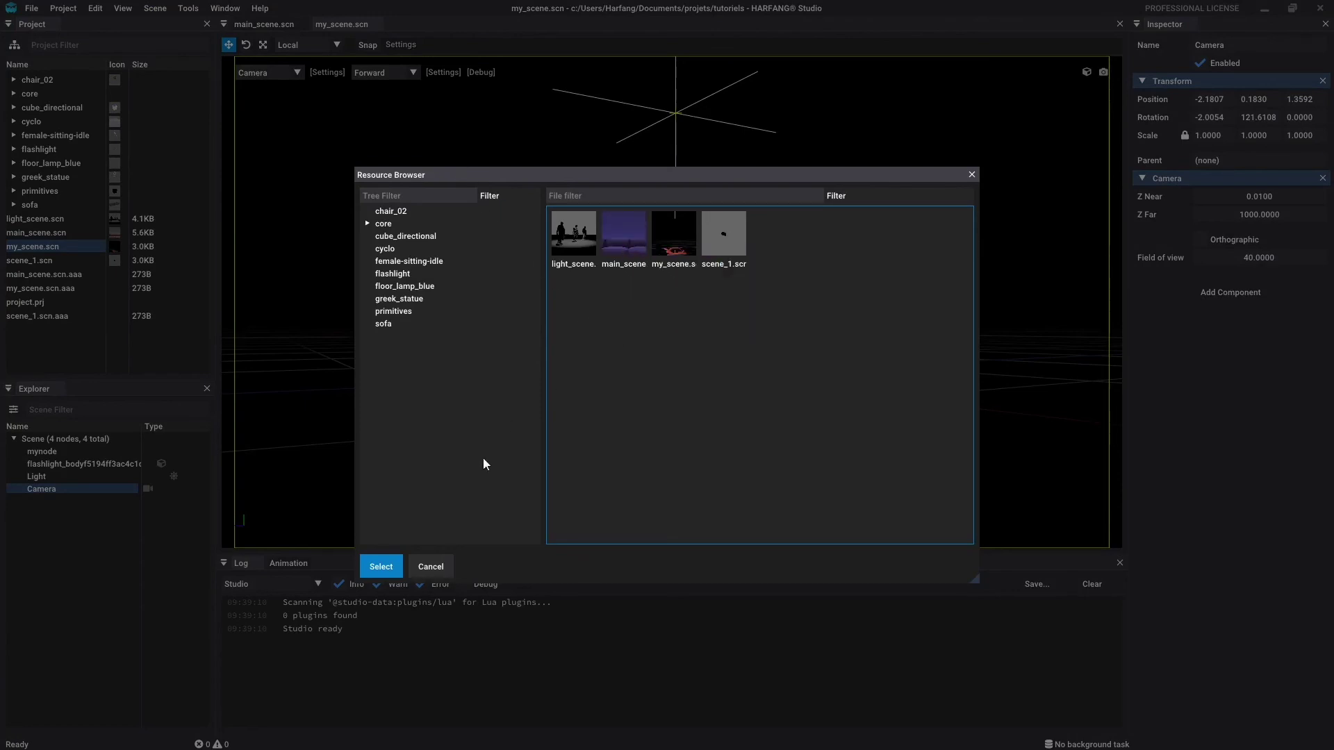
{"action": "left_click", "coordinate": [392, 566]}
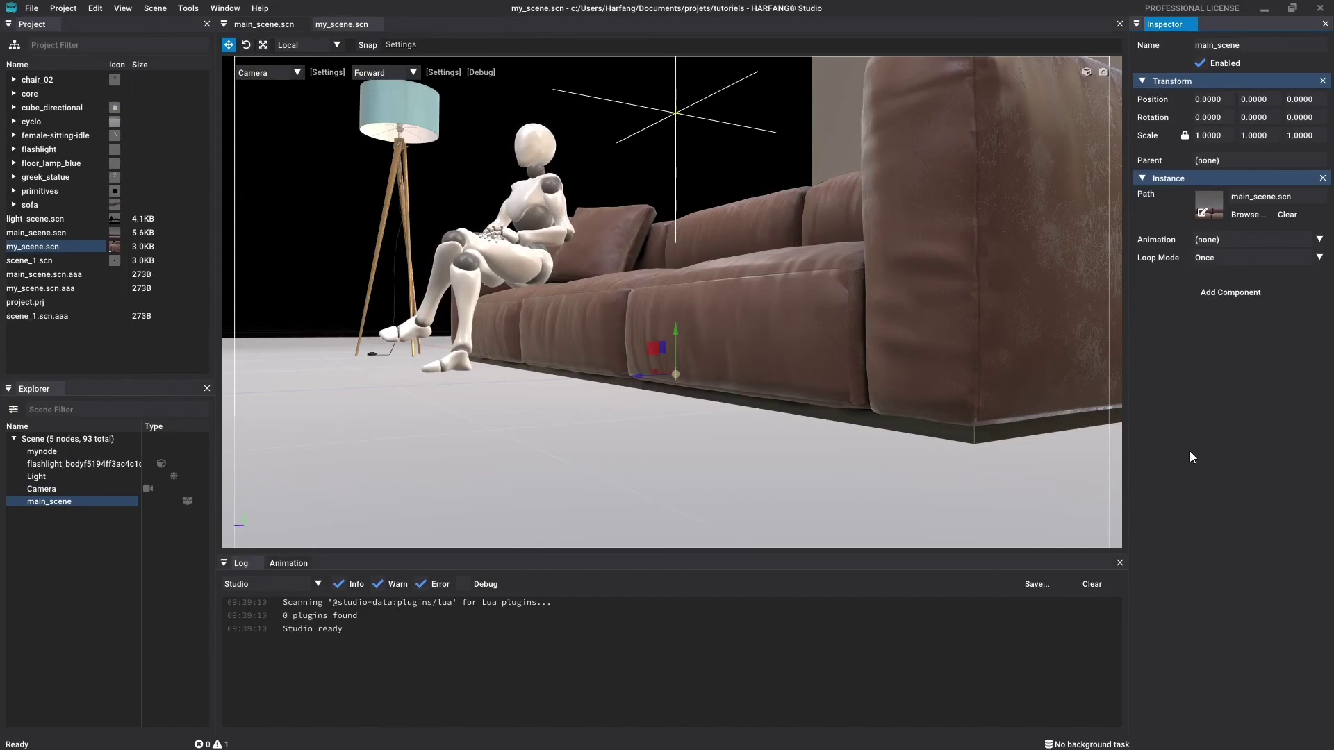
{"action": "left_click", "coordinate": [115, 499]}
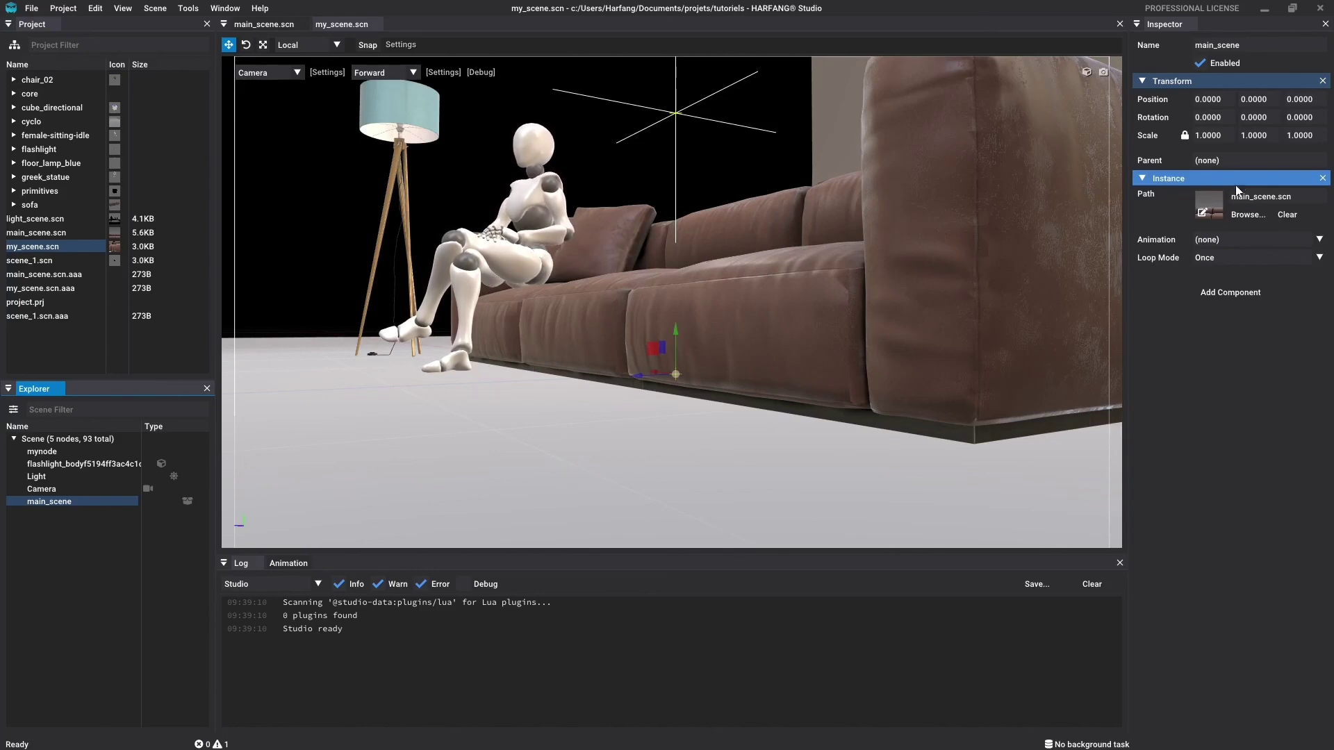
{"action": "mouse_move", "coordinate": [1210, 213]}
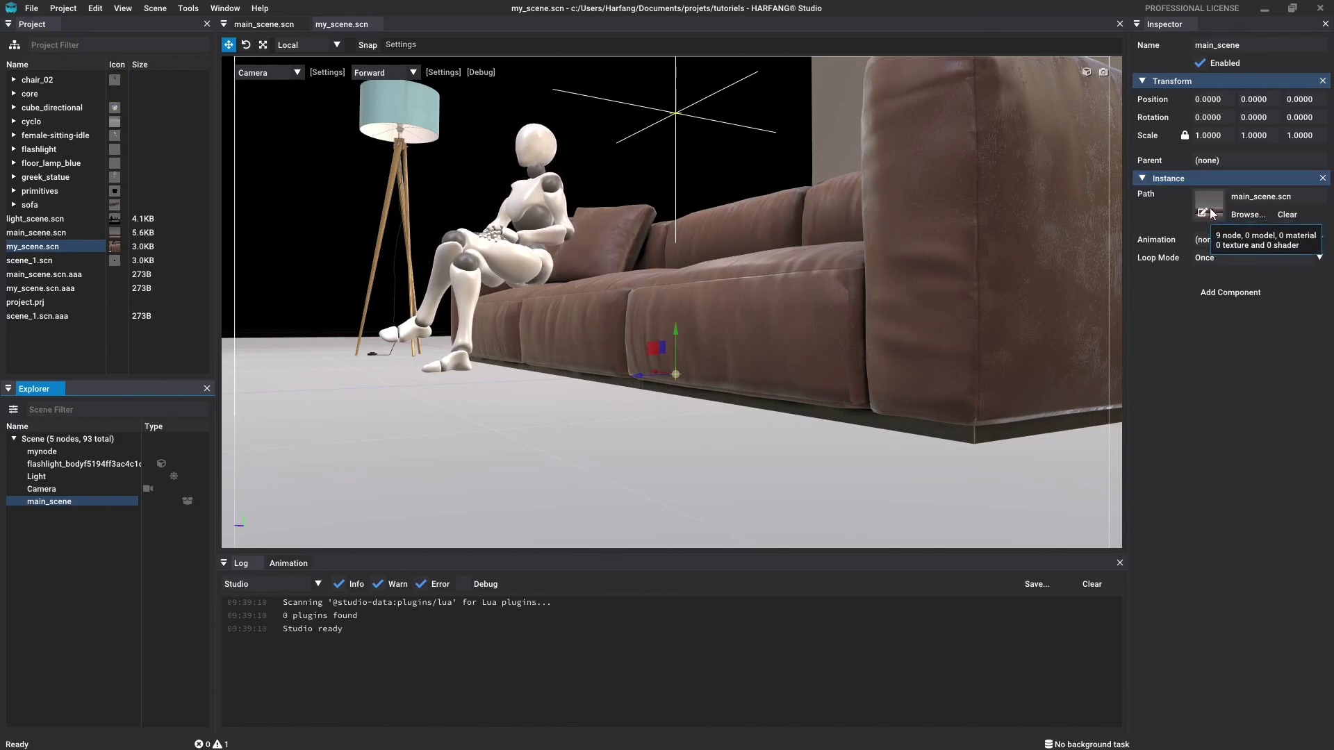
{"action": "left_click", "coordinate": [1209, 212]}
{"action": "left_click", "coordinate": [341, 25]}
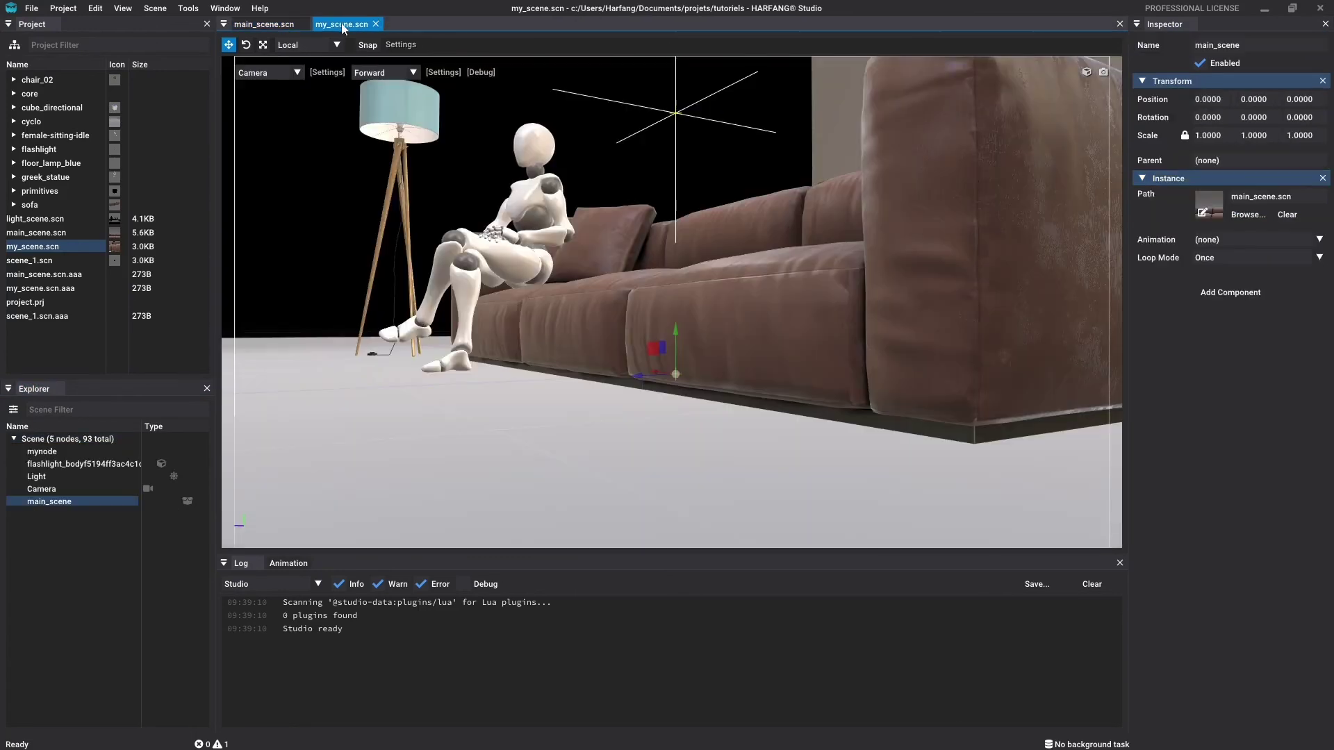
{"action": "left_click", "coordinate": [1249, 215]}
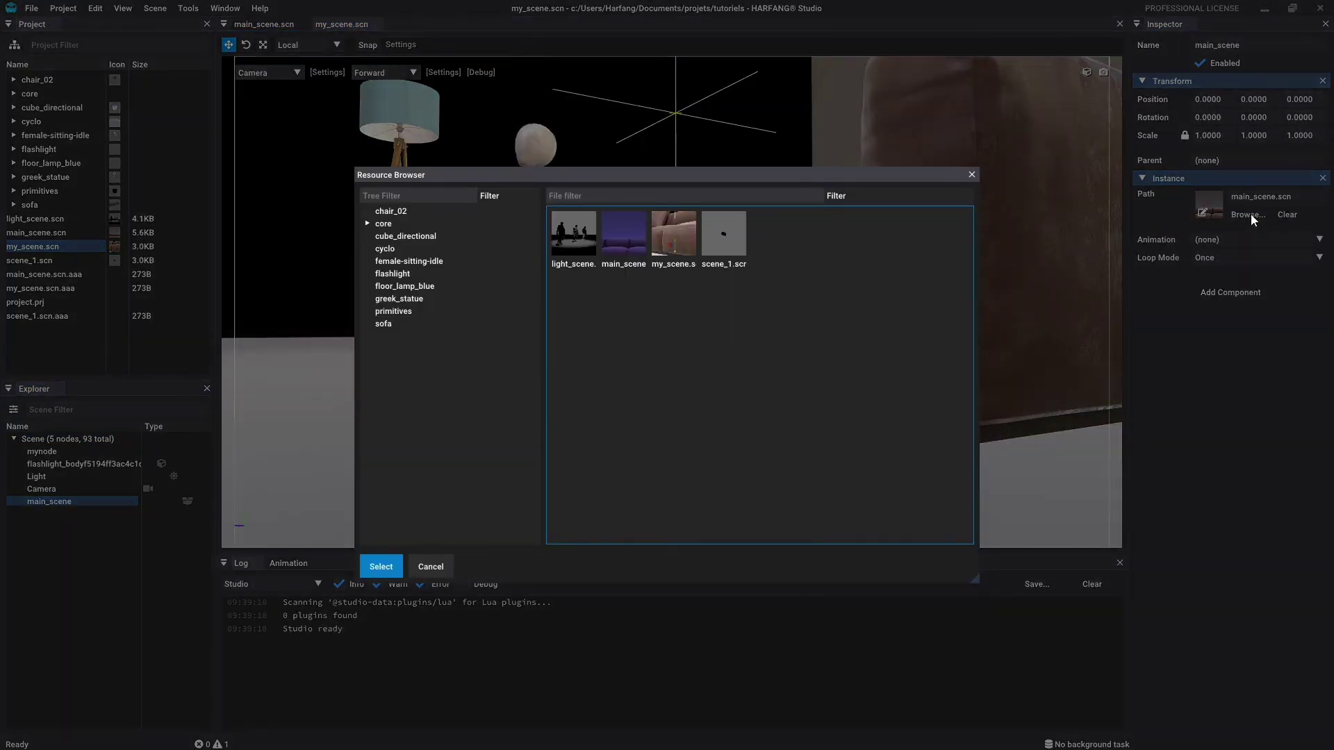
{"action": "left_click", "coordinate": [971, 175]}
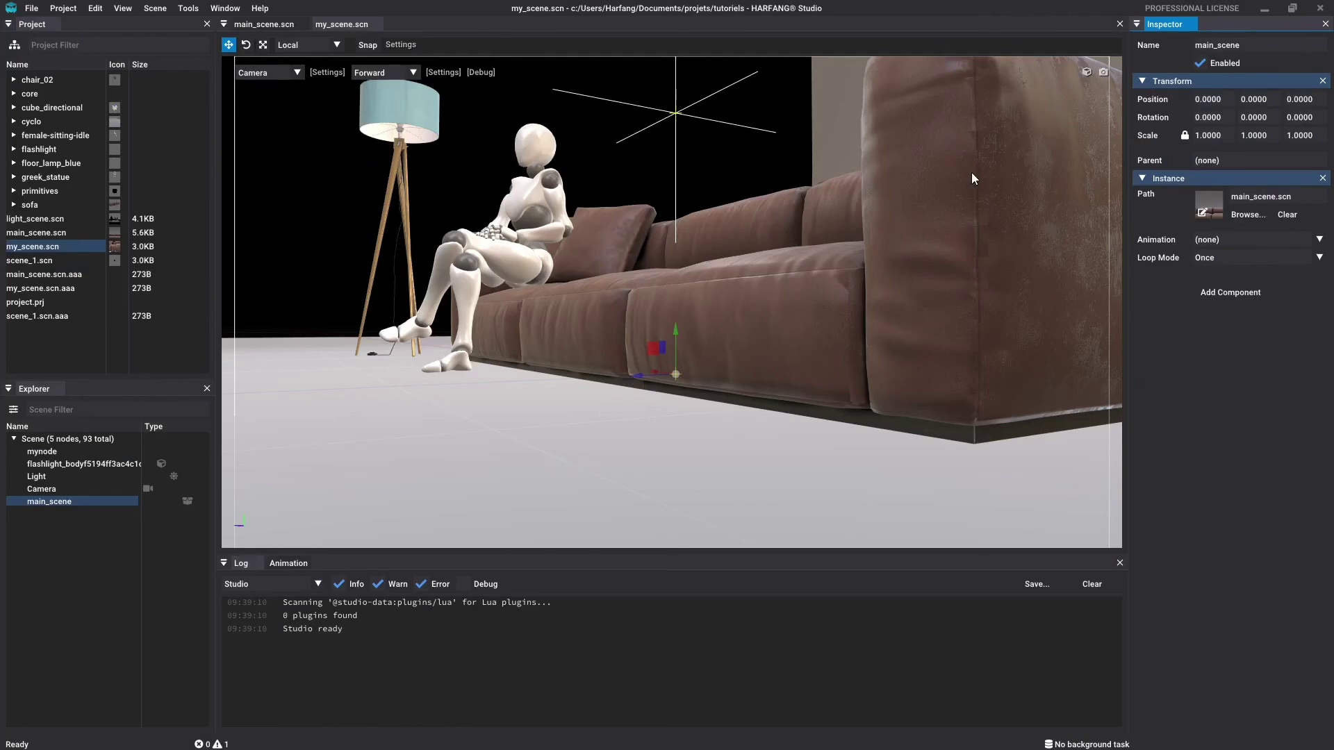
{"action": "left_click", "coordinate": [1287, 215]}
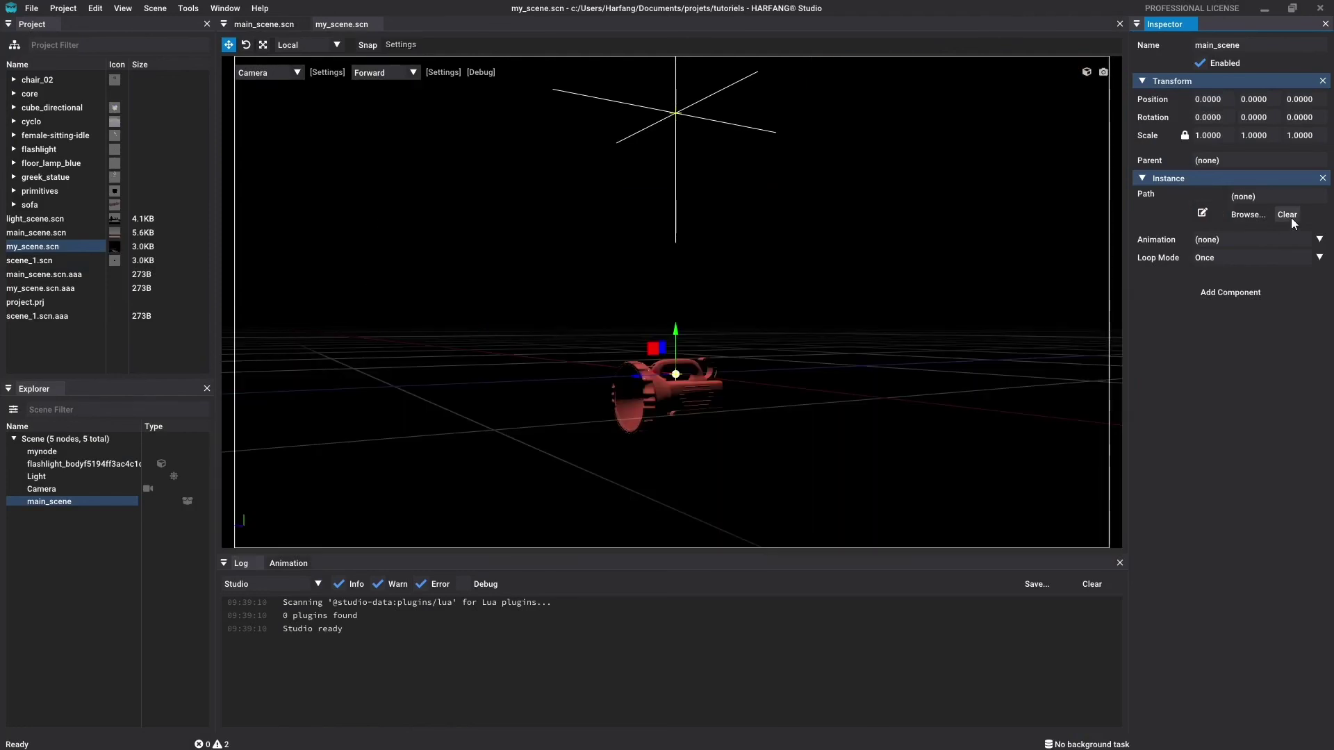
{"action": "left_click", "coordinate": [1251, 214]}
{"action": "double_click", "coordinate": [633, 243]}
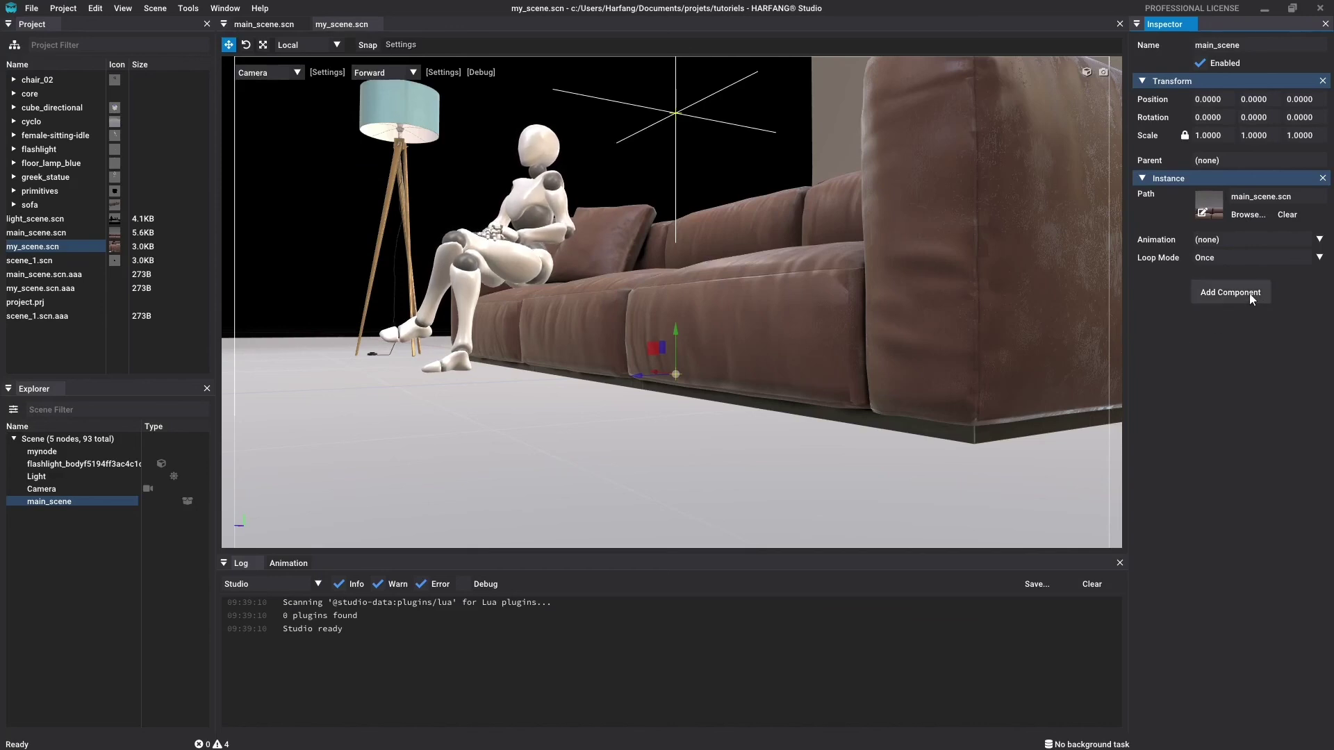
Set the main_scene instance's start-up animation to anim_1, leaving loop mode at Once.
{"action": "left_click", "coordinate": [1319, 240]}
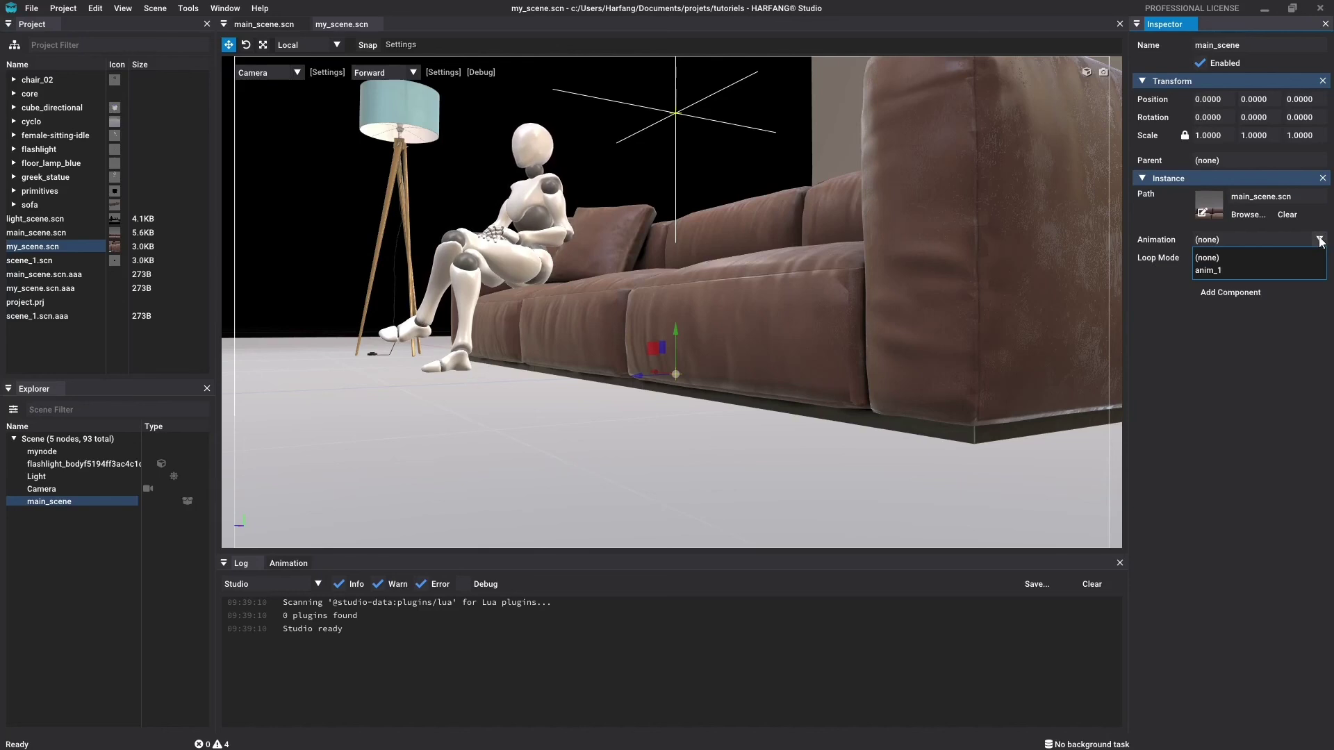
{"action": "left_click", "coordinate": [1307, 271]}
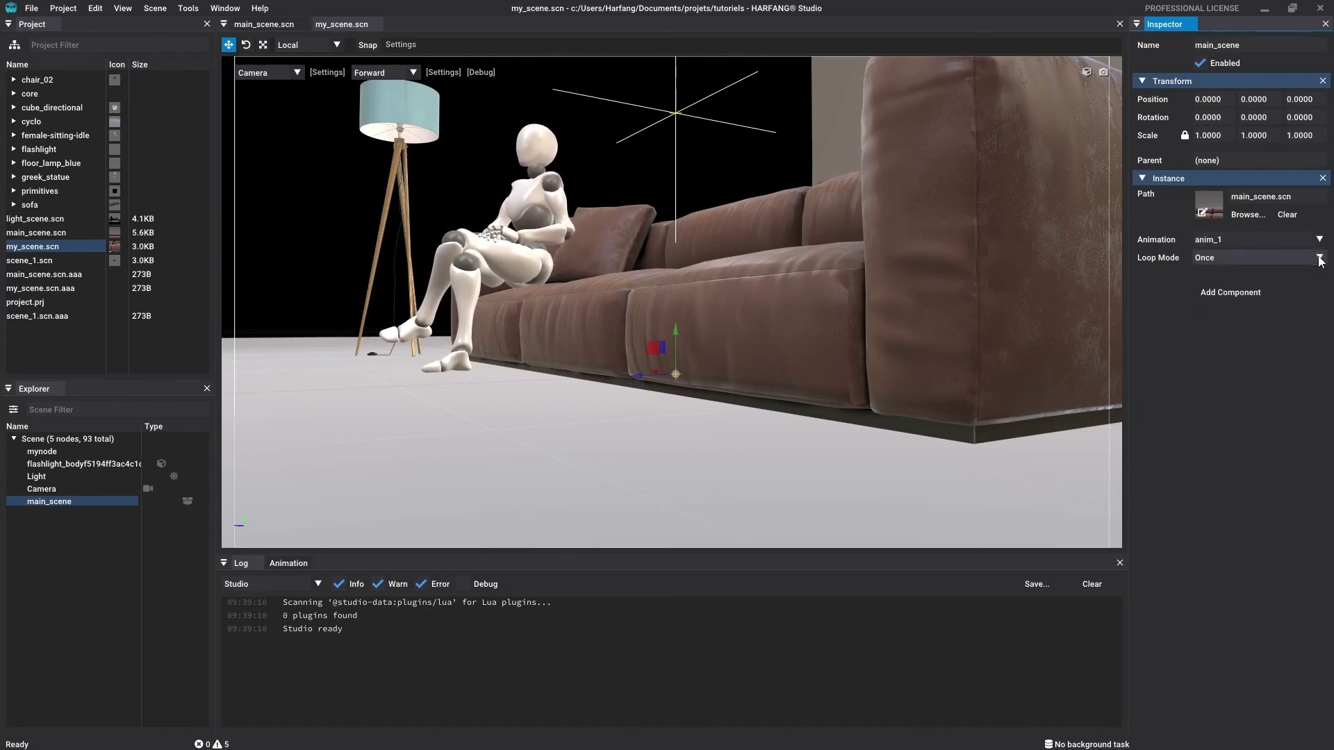
{"action": "left_click", "coordinate": [1319, 259]}
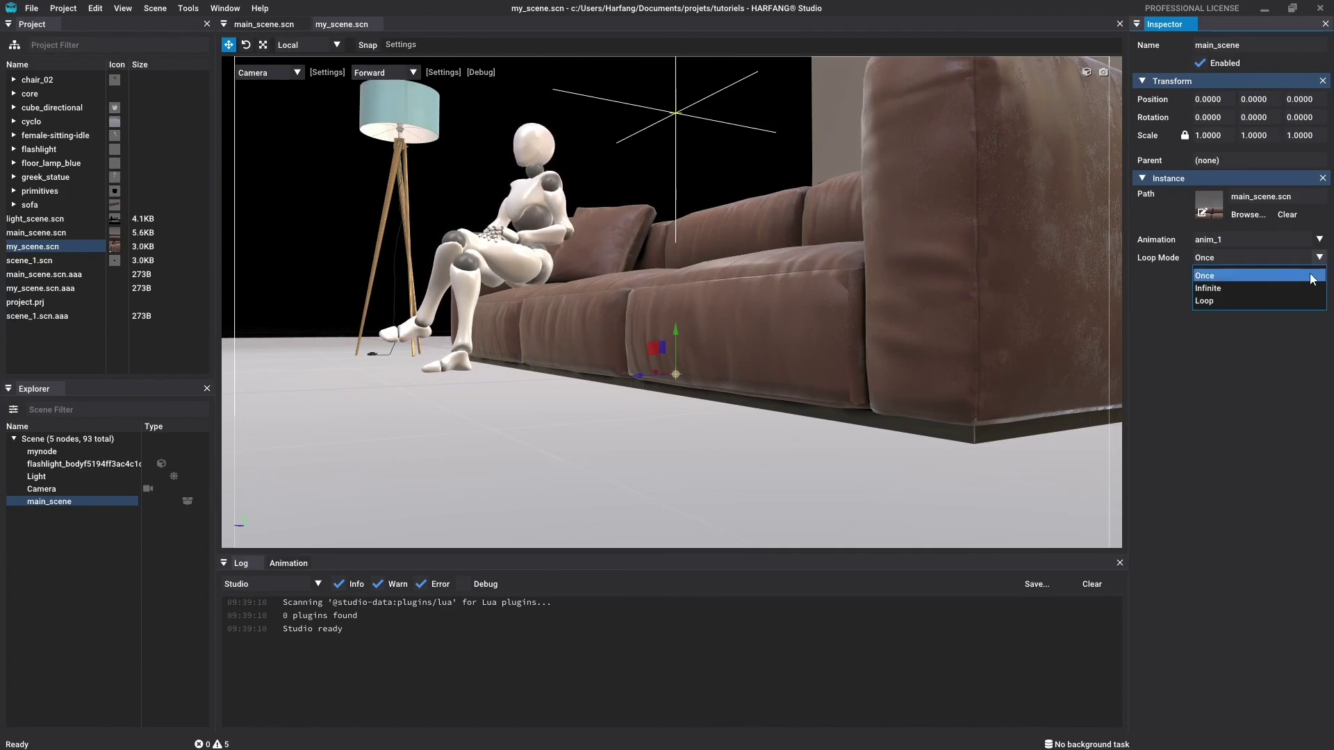